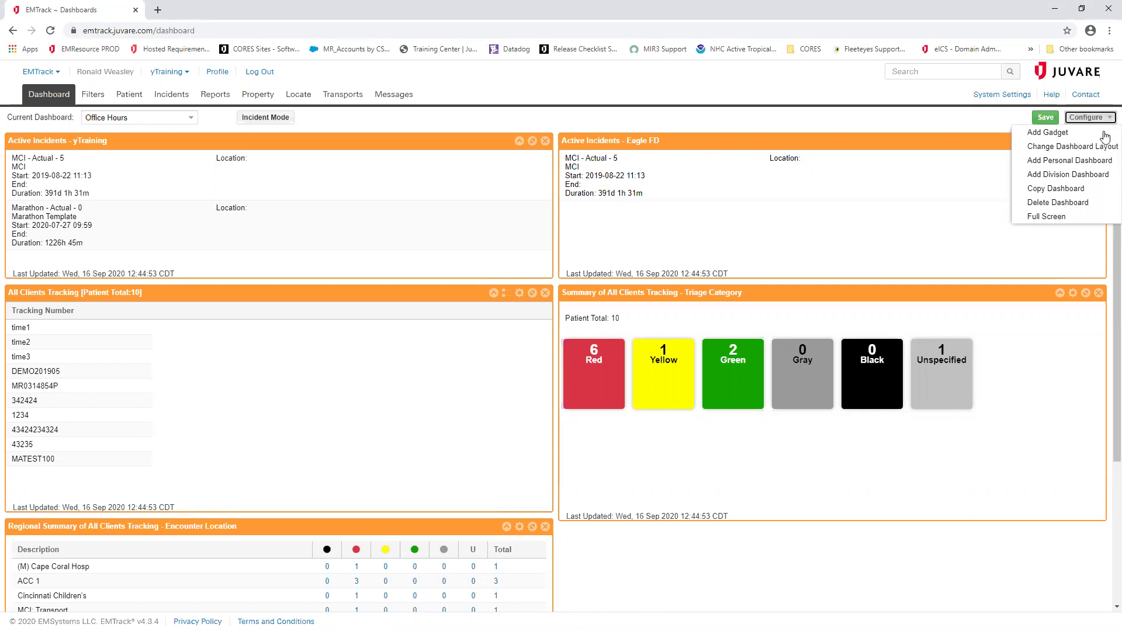
Create a new division dashboard and add an Active Incidents In Region gadget to its first column, shortened to fit its entries.
left_click(1049, 194)
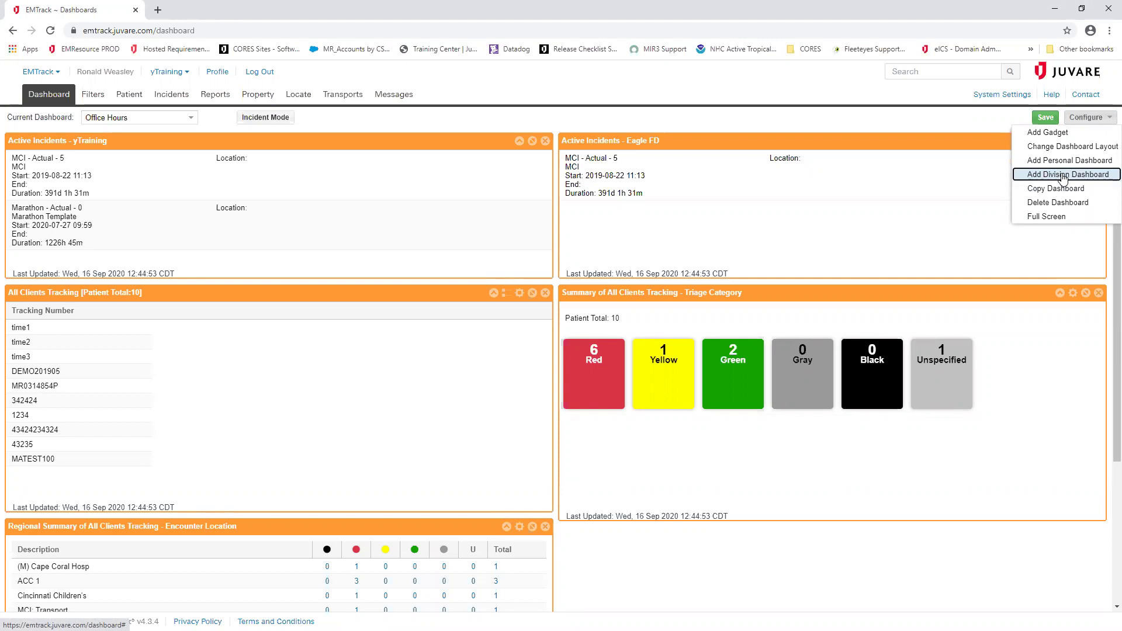
left_click(1062, 175)
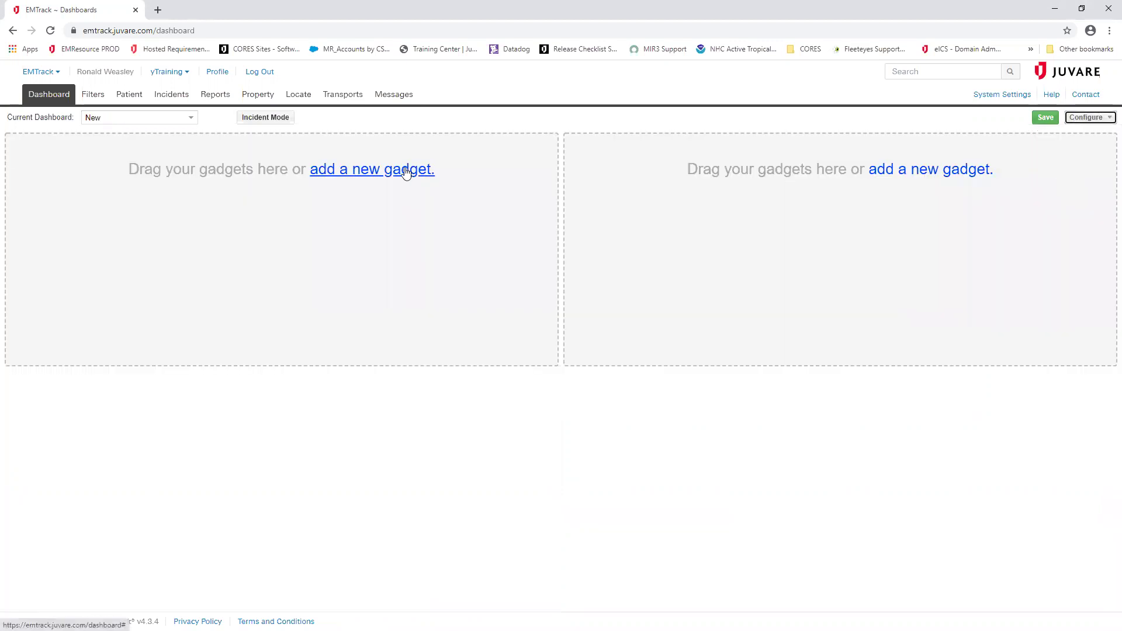
left_click(354, 177)
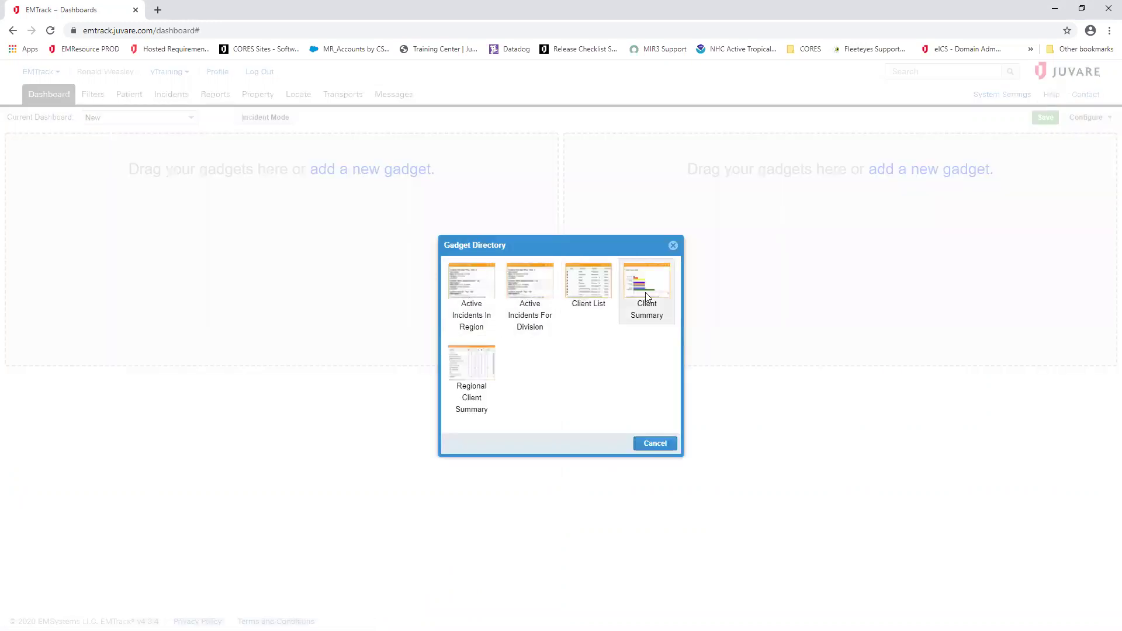
left_click(473, 288)
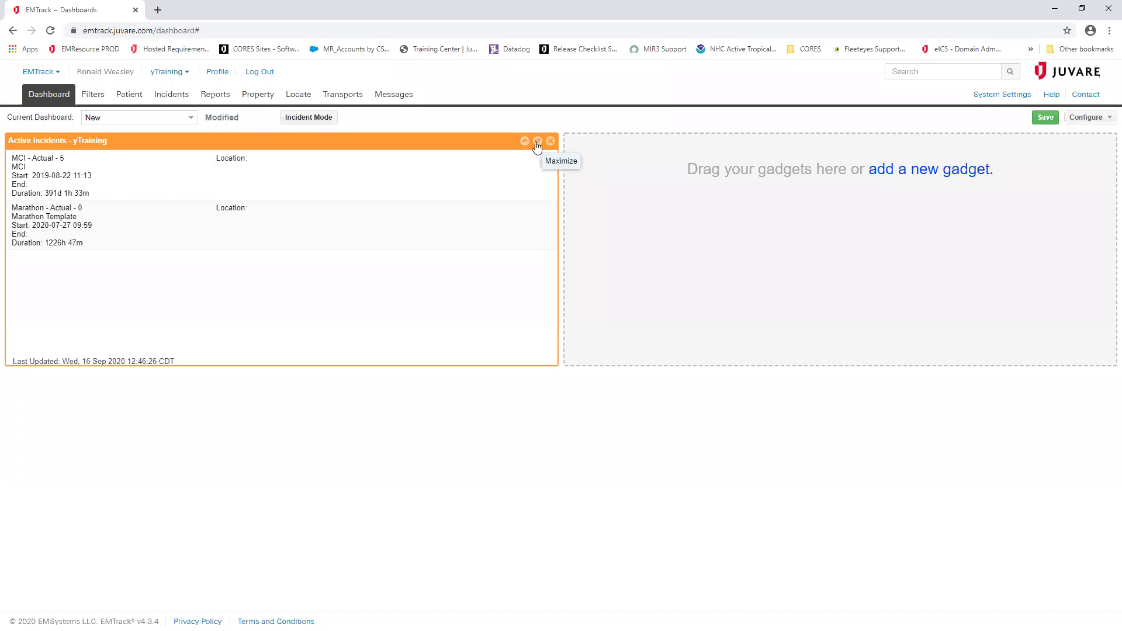
left_click_drag(493, 363, 493, 274)
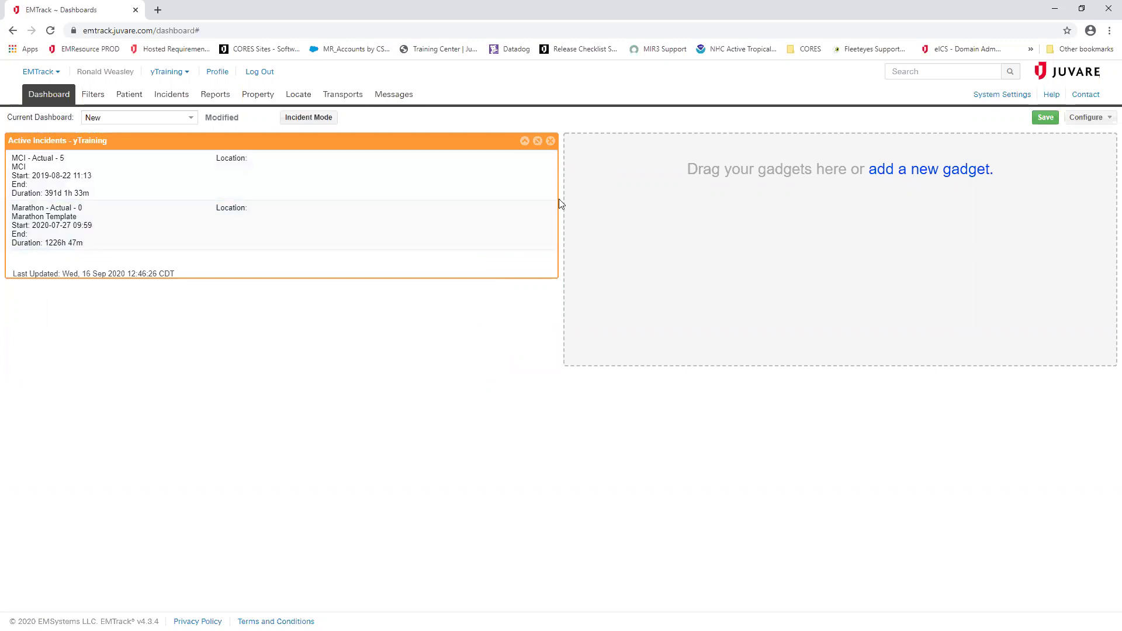
Set the new dashboard's layout to two equal columns.
left_click(1096, 118)
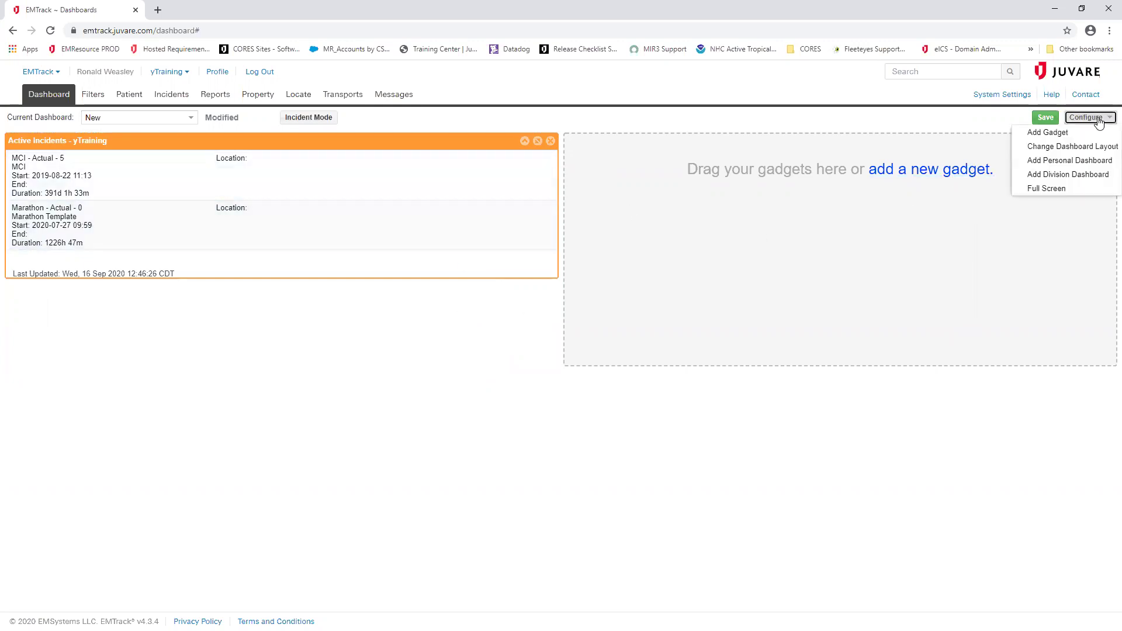
left_click(1099, 146)
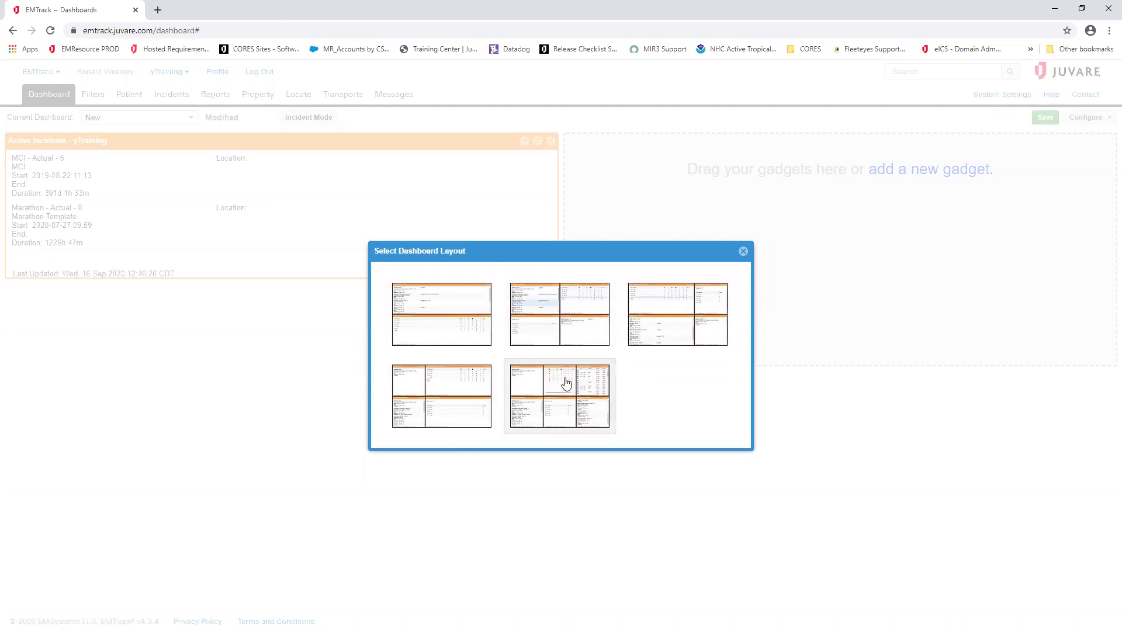
left_click(559, 320)
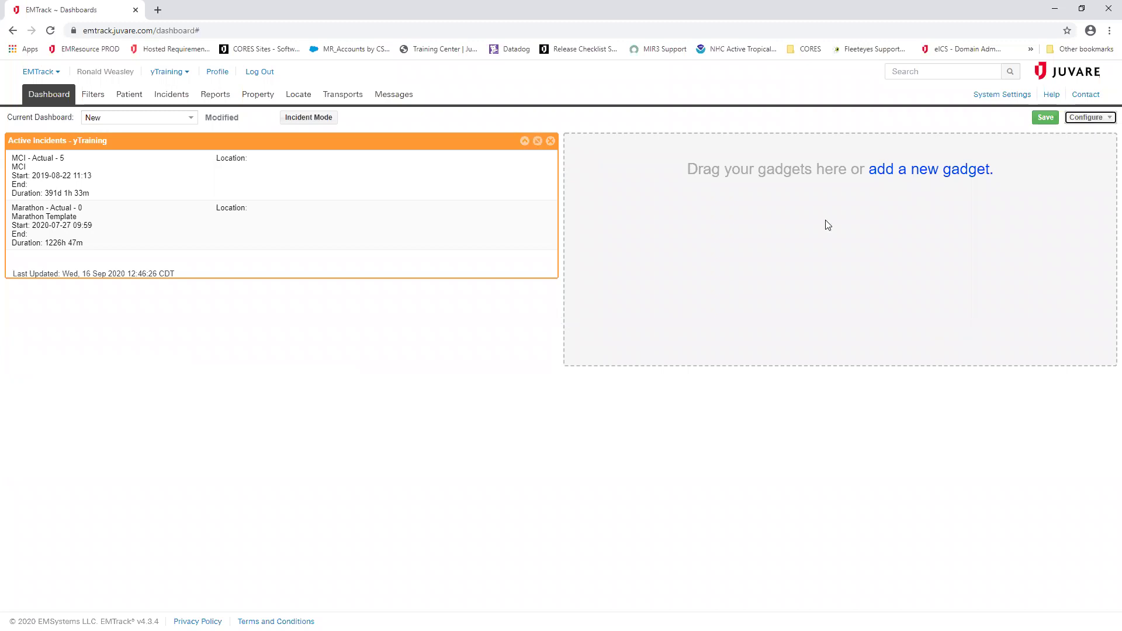
Add an Active Incidents For Division gadget for St. Elizabeth Hospital to the second column, shortened to match the height of the neighbouring gadget.
left_click(956, 177)
left_click(542, 295)
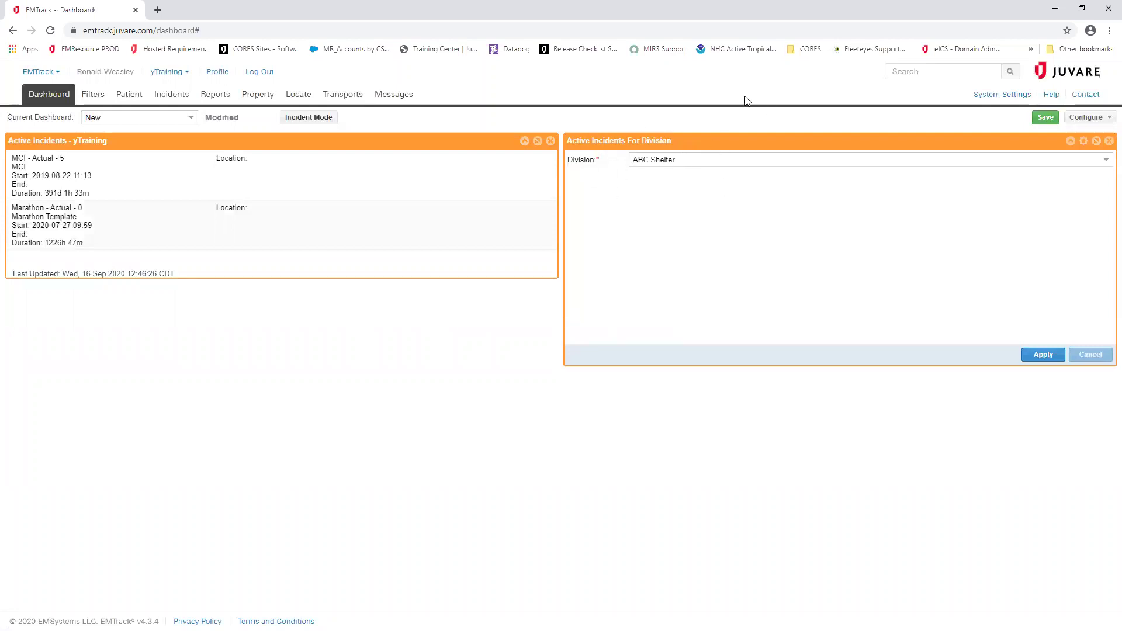
left_click(1104, 164)
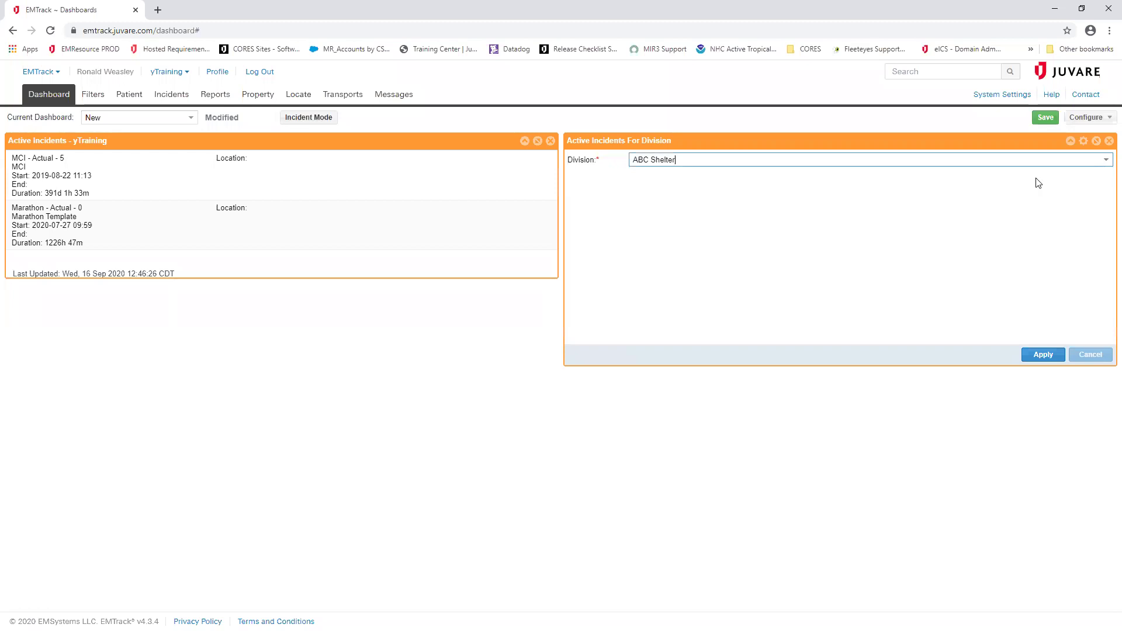
left_click(1104, 161)
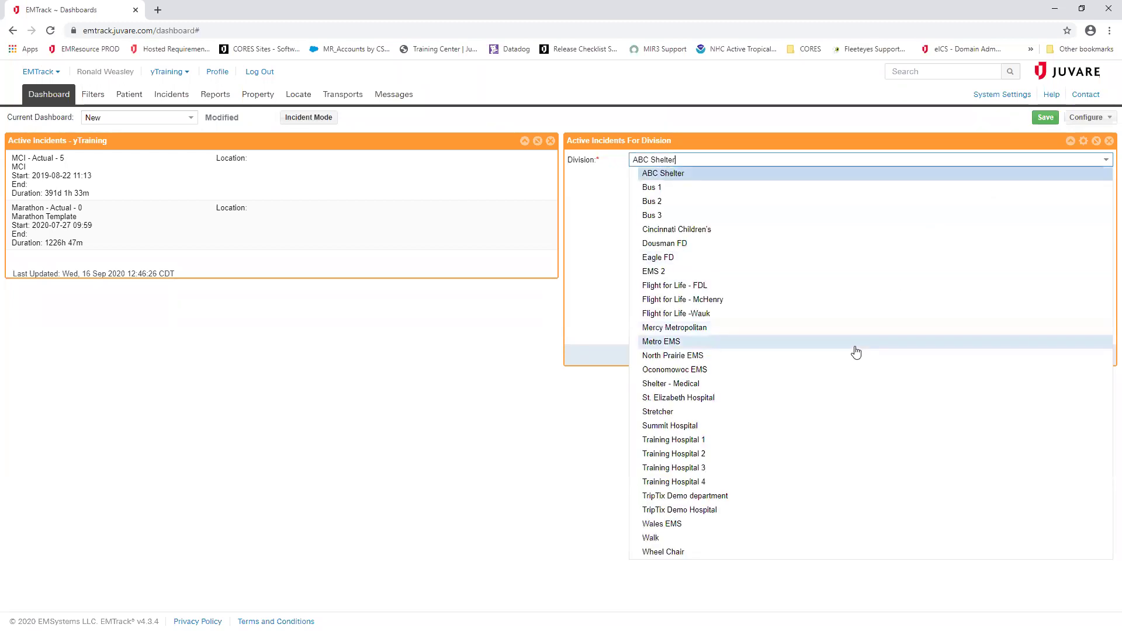
left_click(720, 402)
left_click(1043, 355)
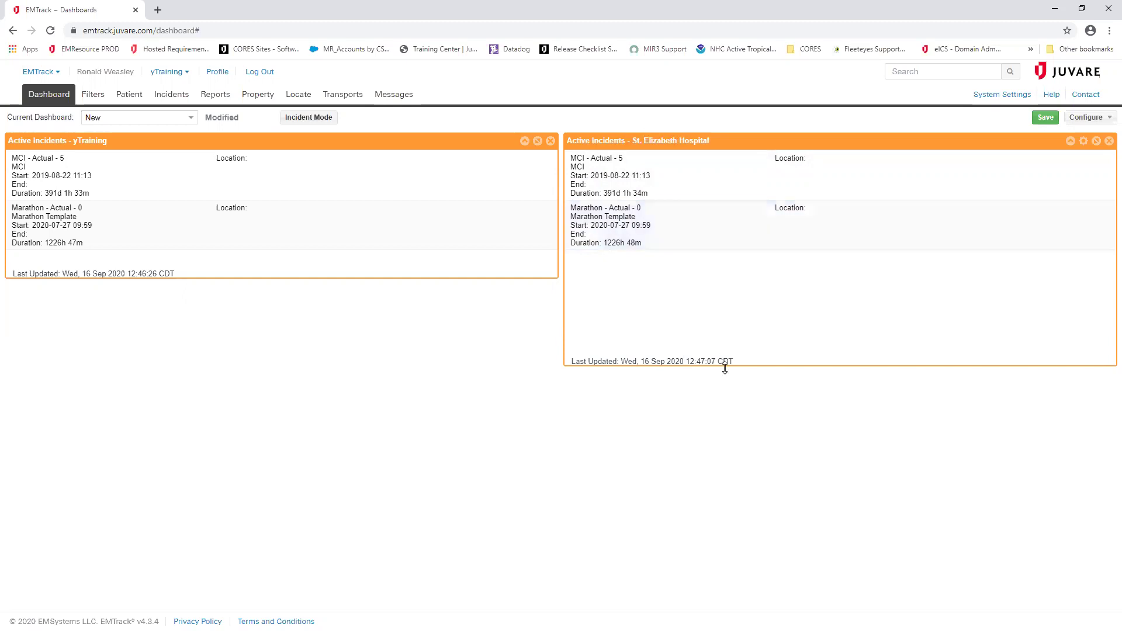
left_click_drag(728, 363, 734, 278)
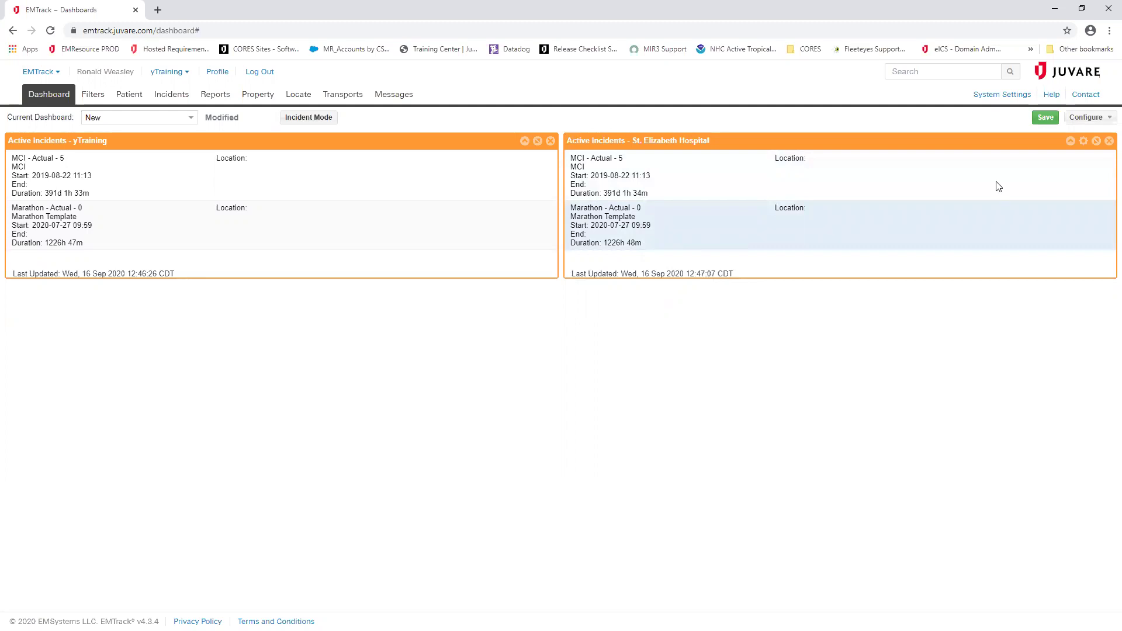
Add a Client List gadget to the dashboard using the All Clients filter with incident mode enabled.
left_click(1089, 118)
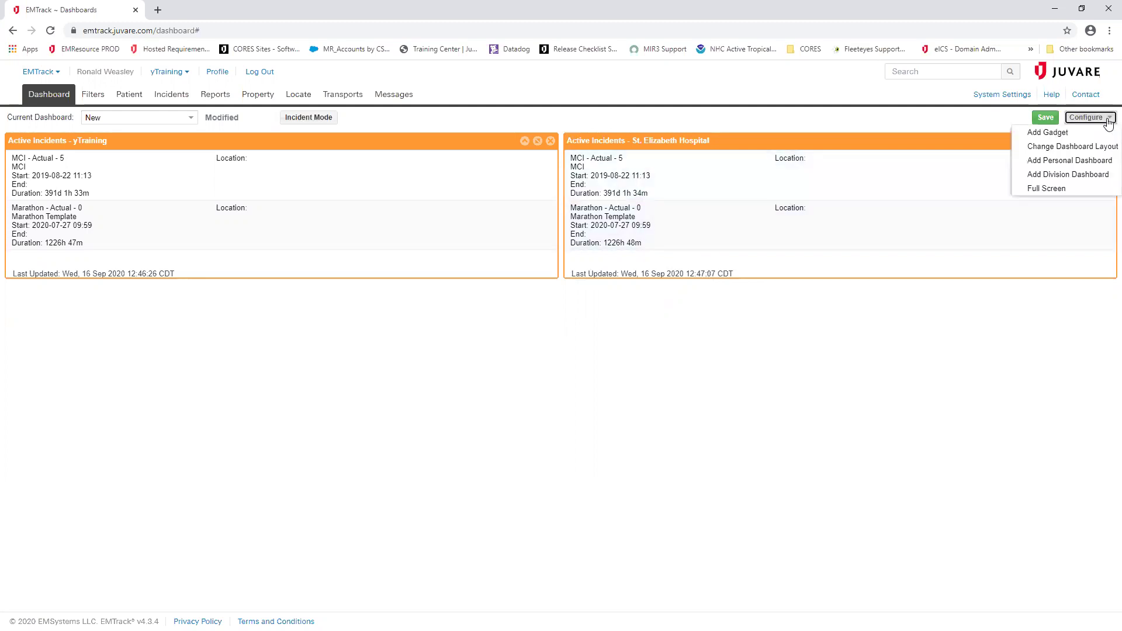
left_click(1067, 139)
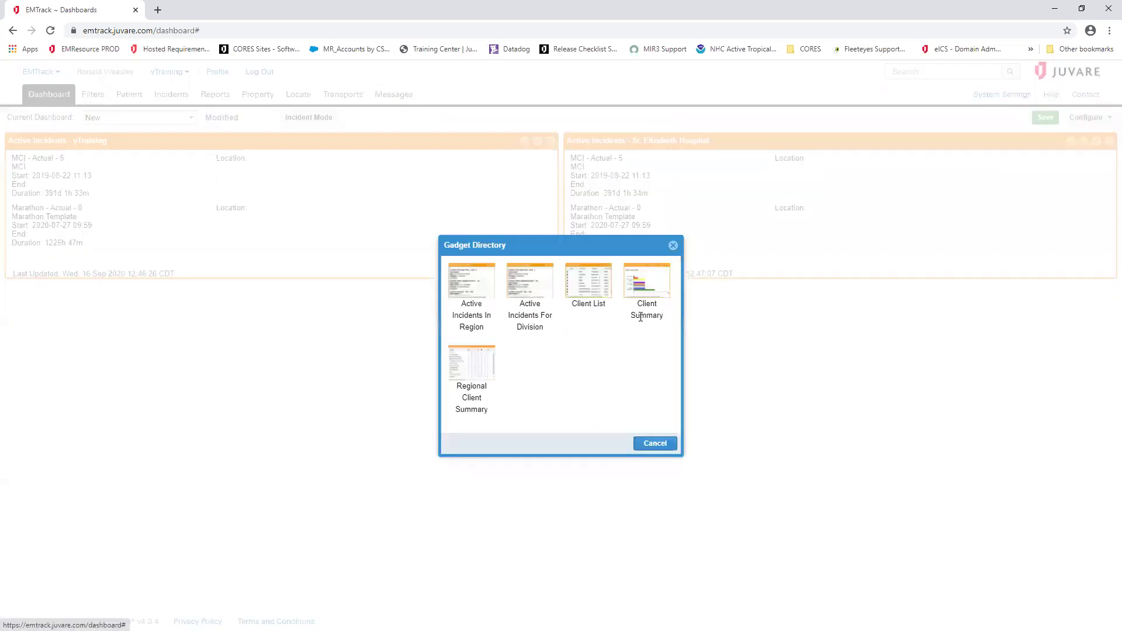
left_click(588, 286)
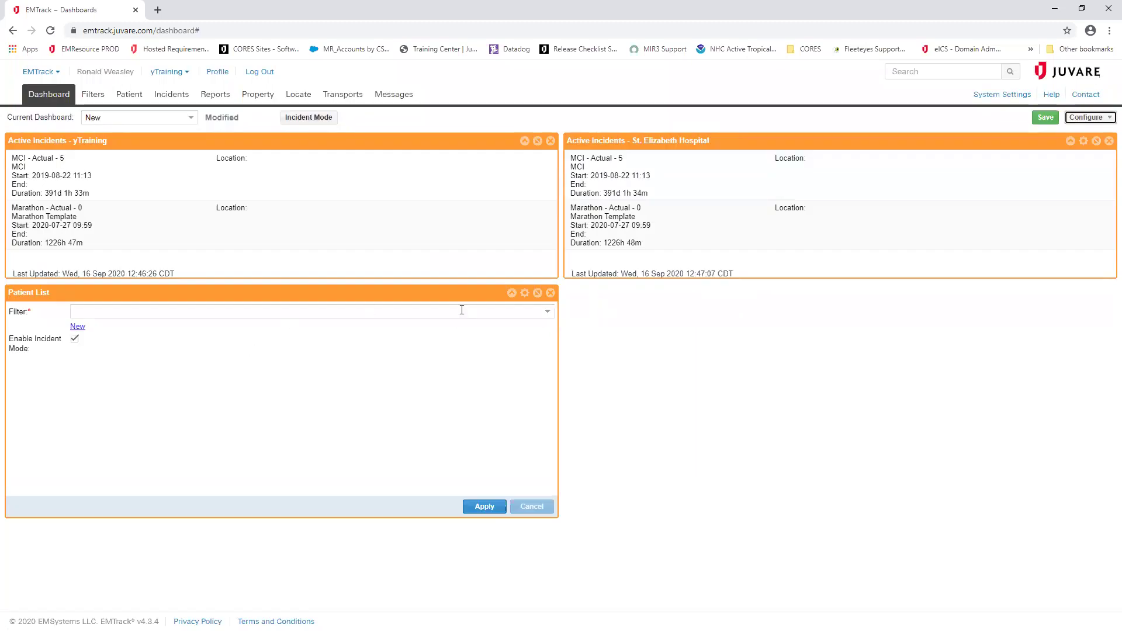
left_click(547, 311)
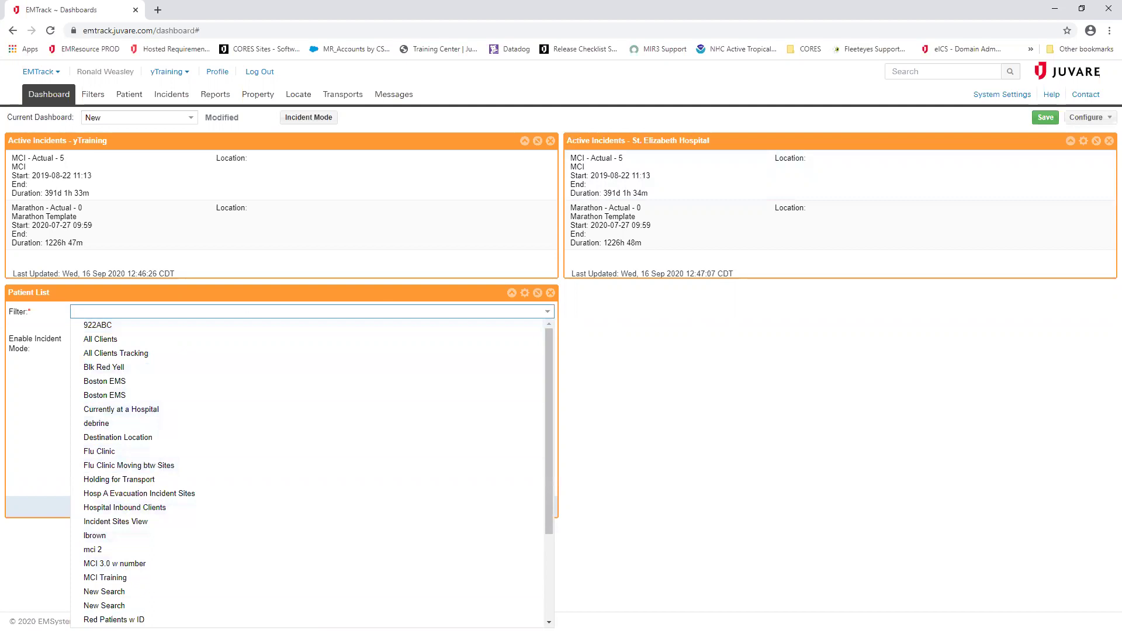
left_click(113, 340)
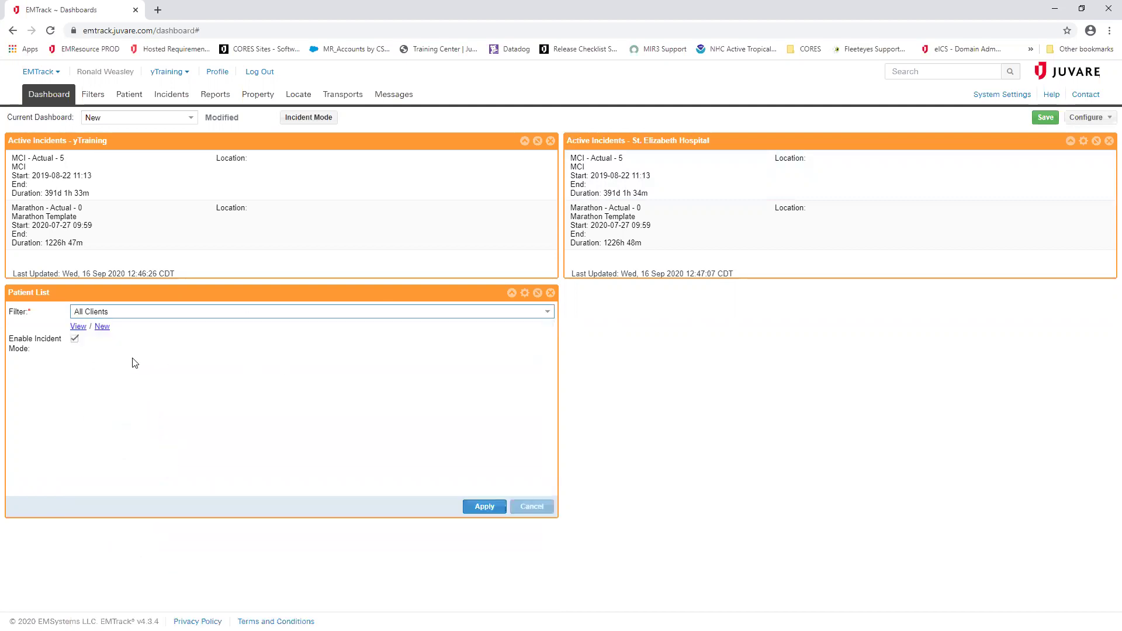
left_click(74, 339)
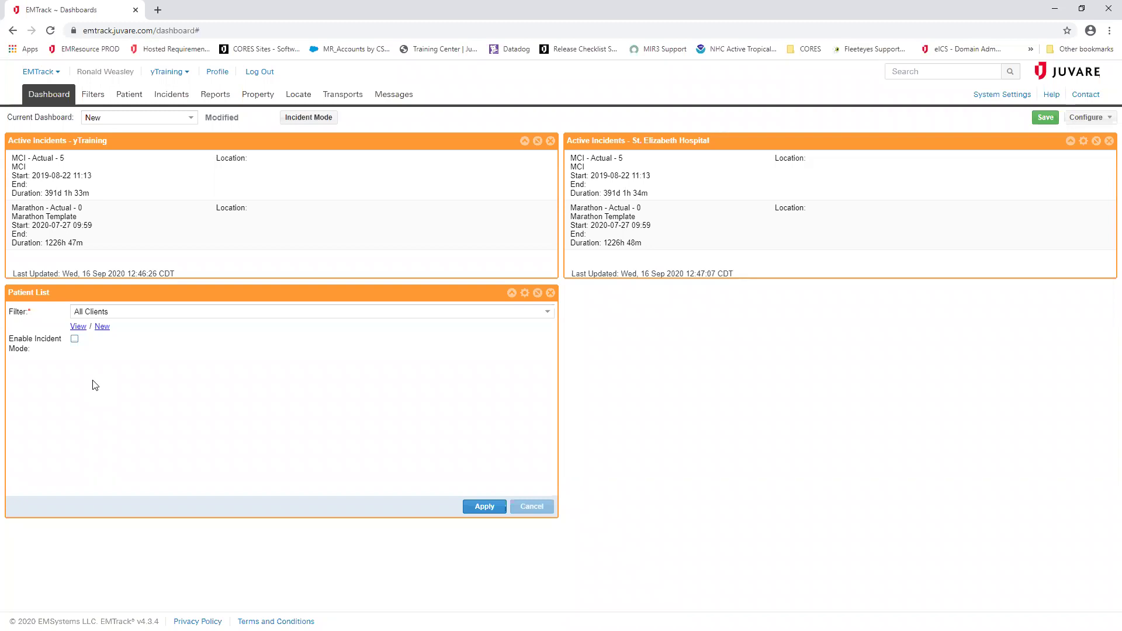
left_click(75, 340)
left_click(484, 506)
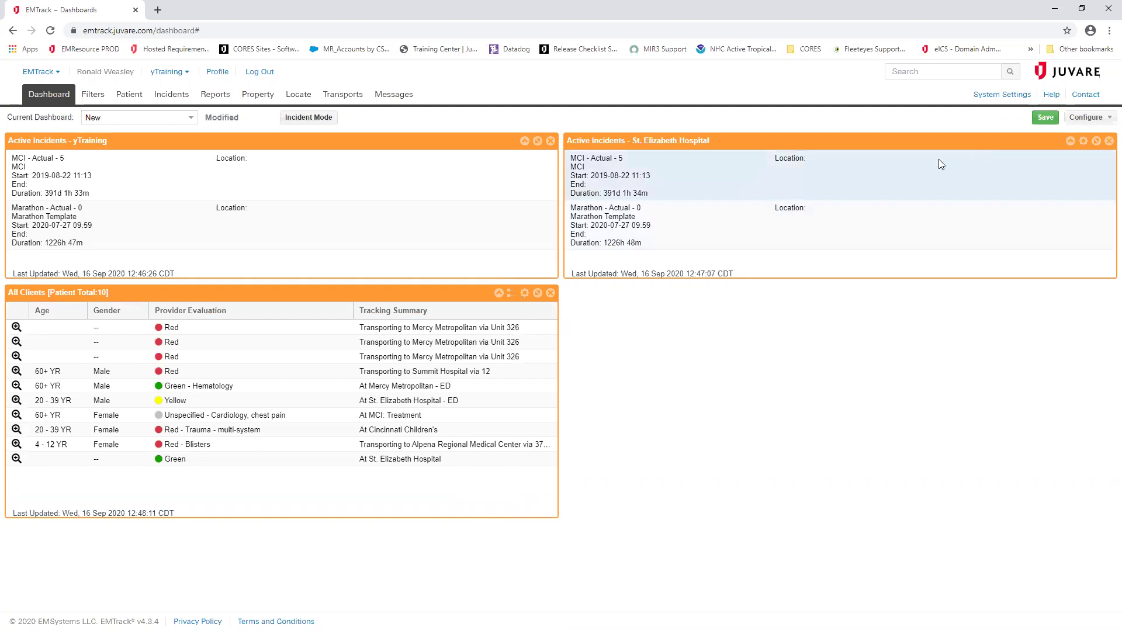
Preview the dashboard in Incident Mode for the Marathon and MCI incidents, and switch the mode back off.
left_click(305, 119)
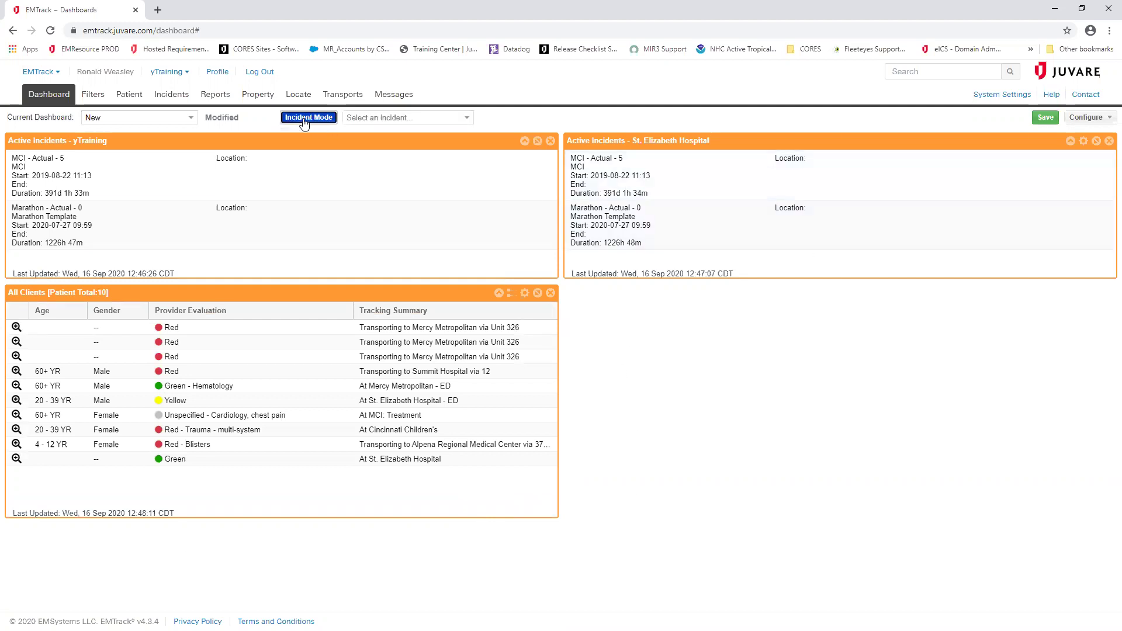
left_click(405, 118)
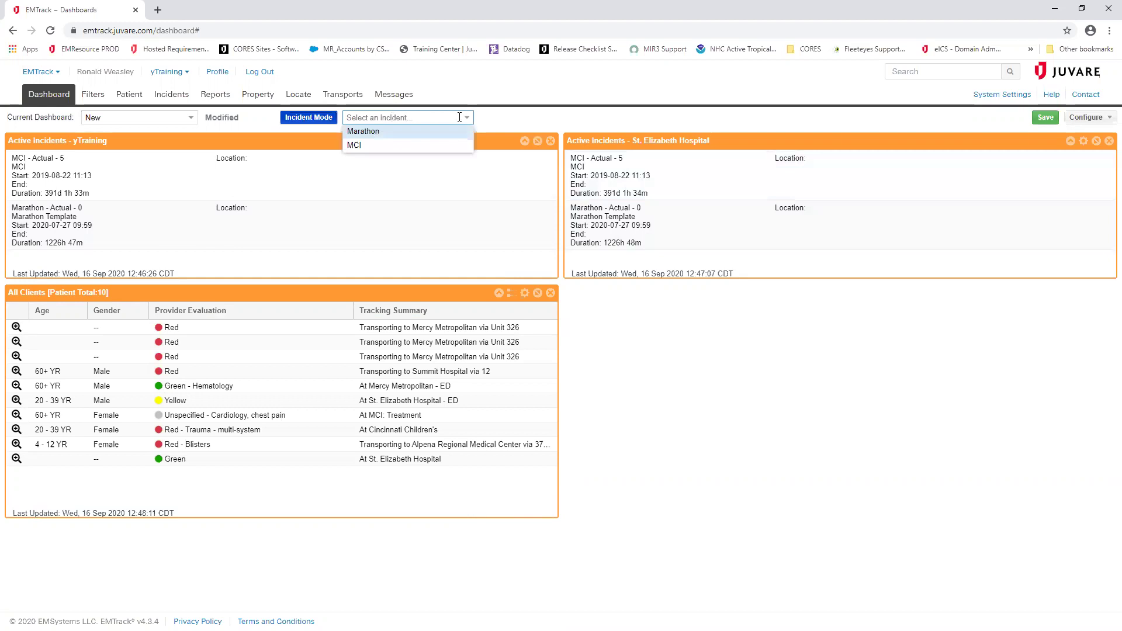
left_click(397, 136)
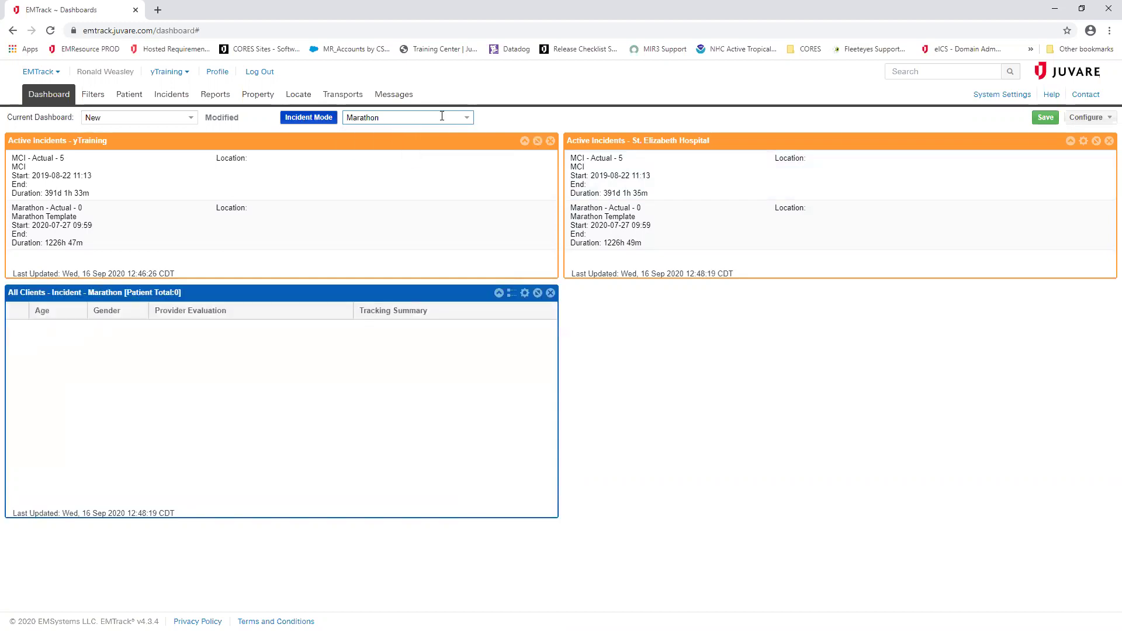
left_click(466, 119)
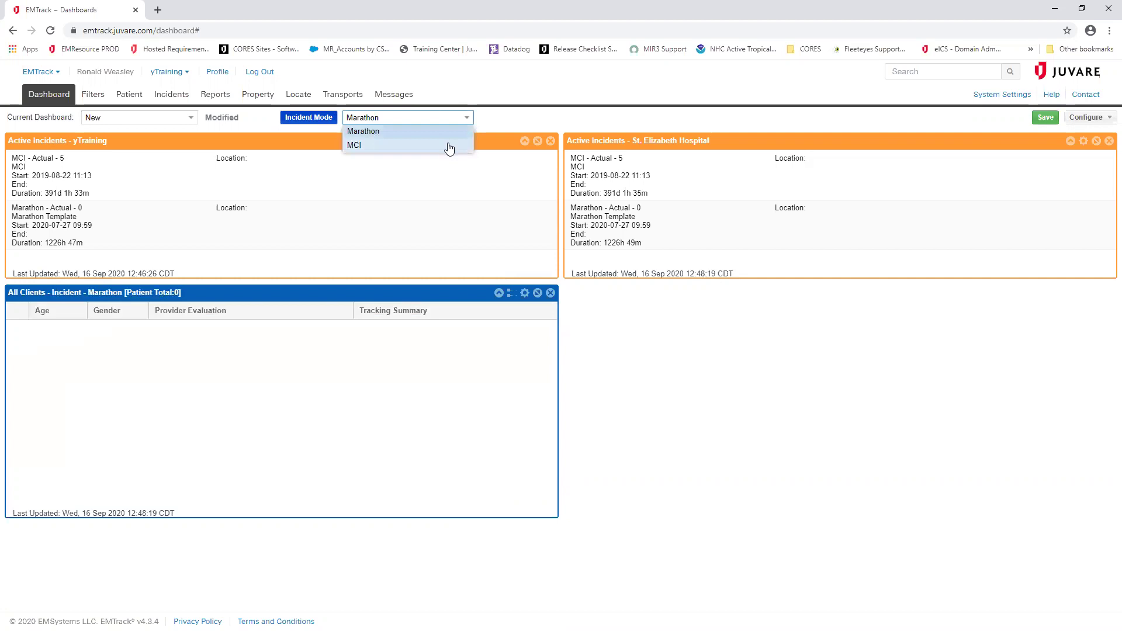
left_click(448, 146)
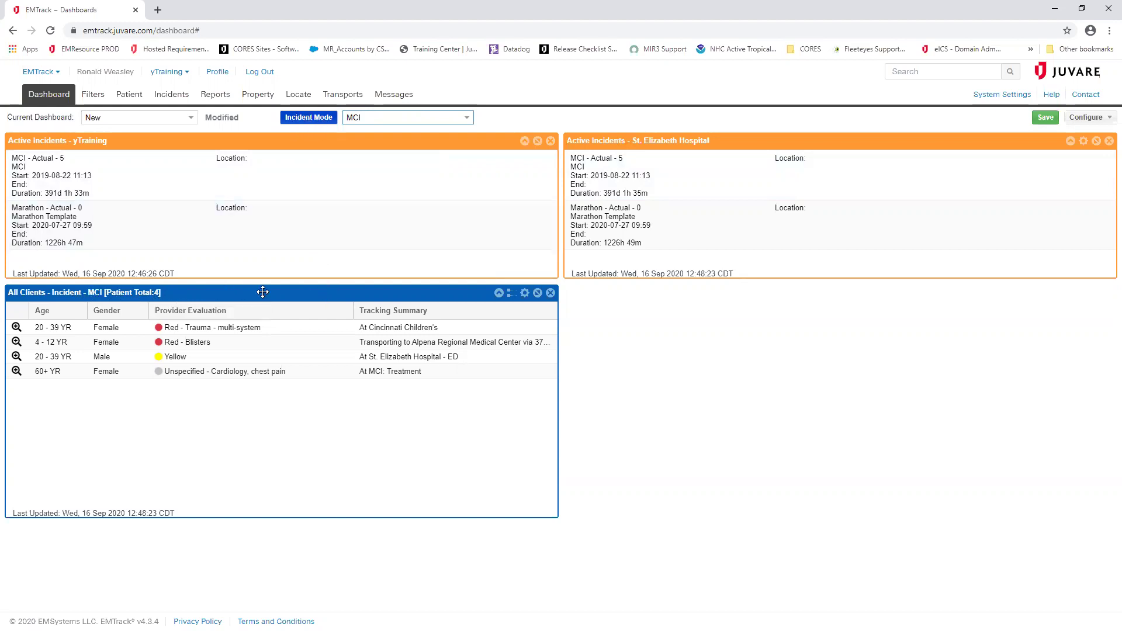
left_click(308, 117)
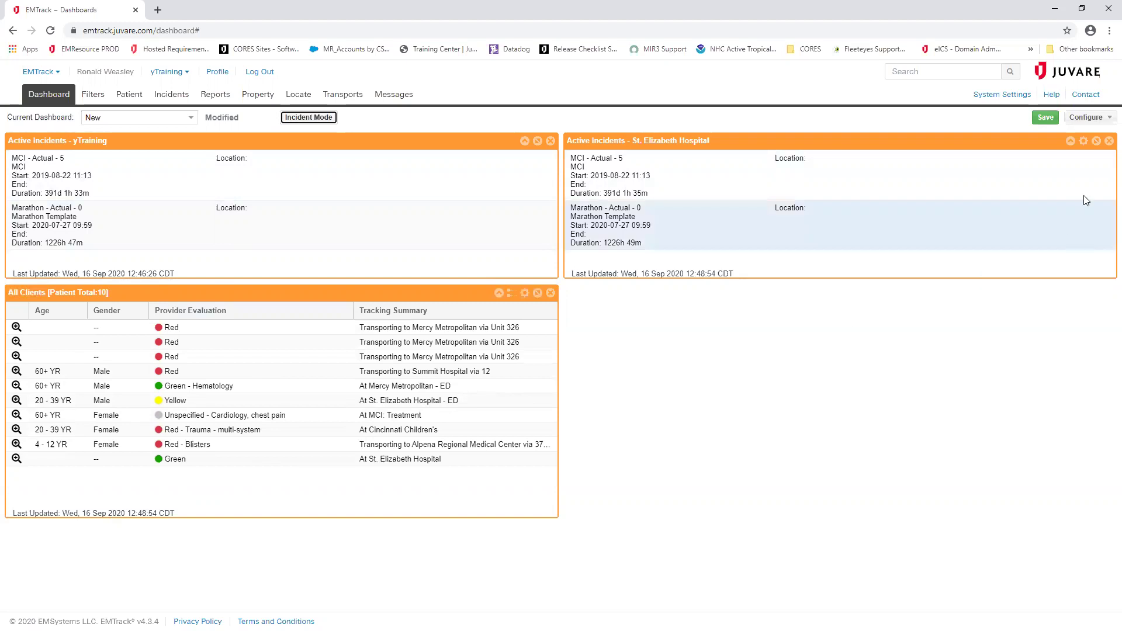
Add a Client Summary gadget and place it in the second column below the St. Elizabeth Hospital incidents.
left_click(1088, 118)
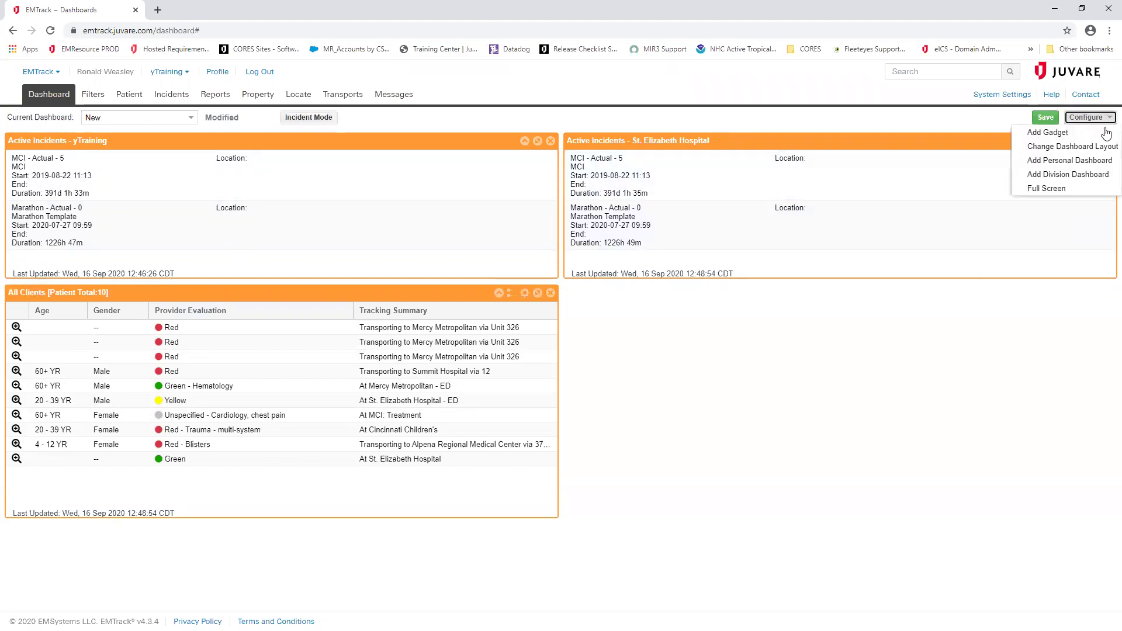
left_click(1046, 129)
left_click(640, 287)
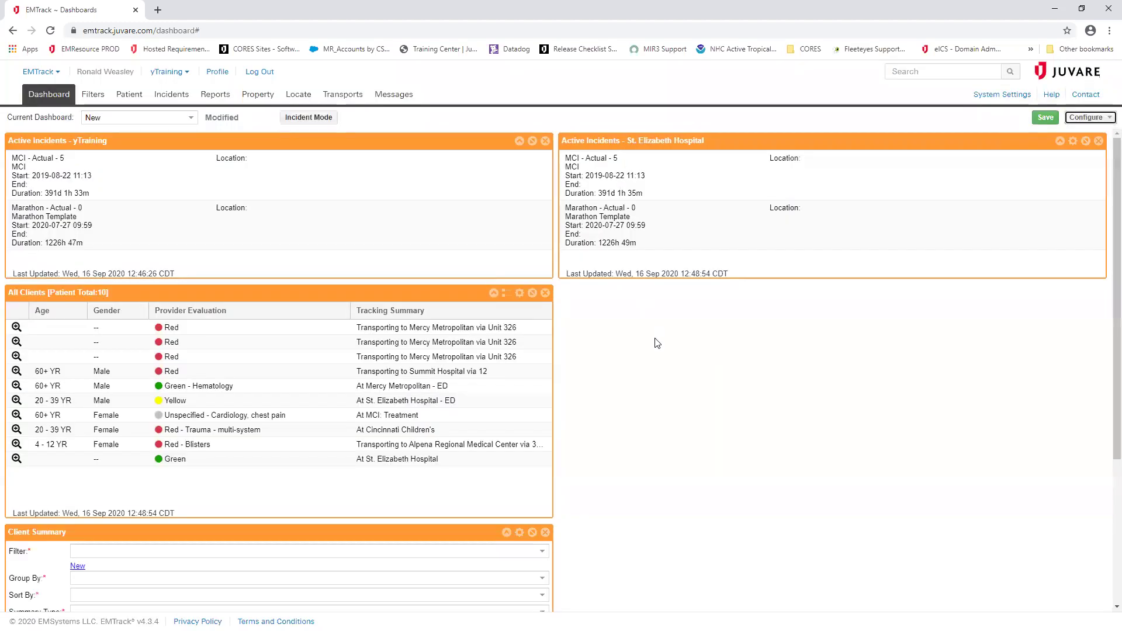
left_click_drag(252, 529, 677, 346)
Configure the Client Summary gadget with the All Clients filter, grouped by Triage Category, sorted by Severity, as a Bar Chart with zero values shown.
left_click(1107, 315)
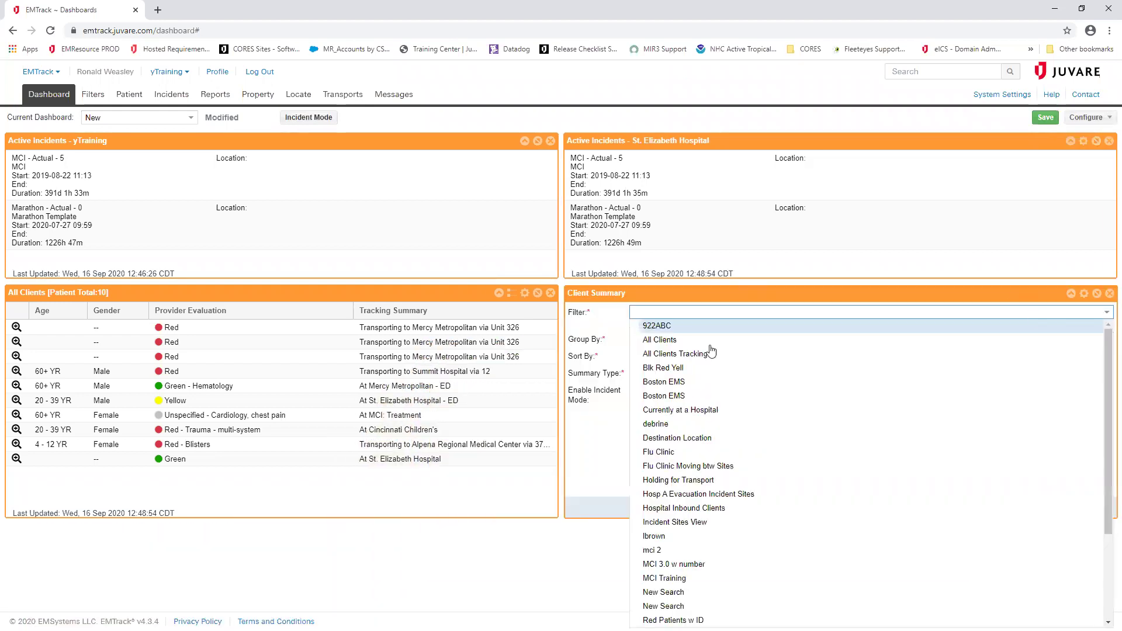
left_click(659, 341)
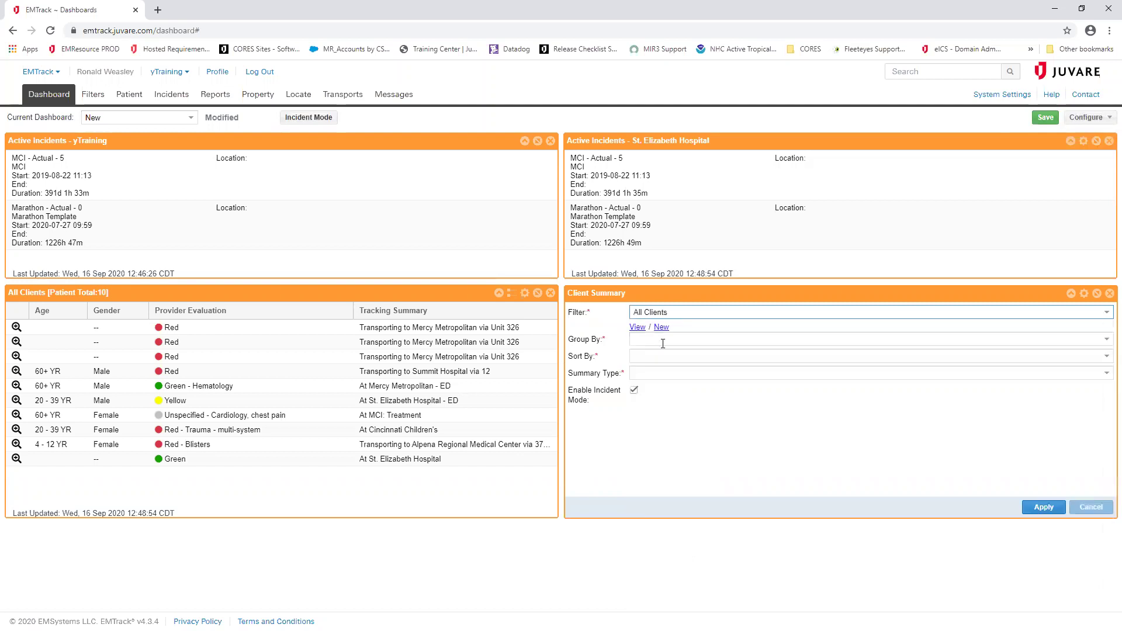
left_click(1105, 342)
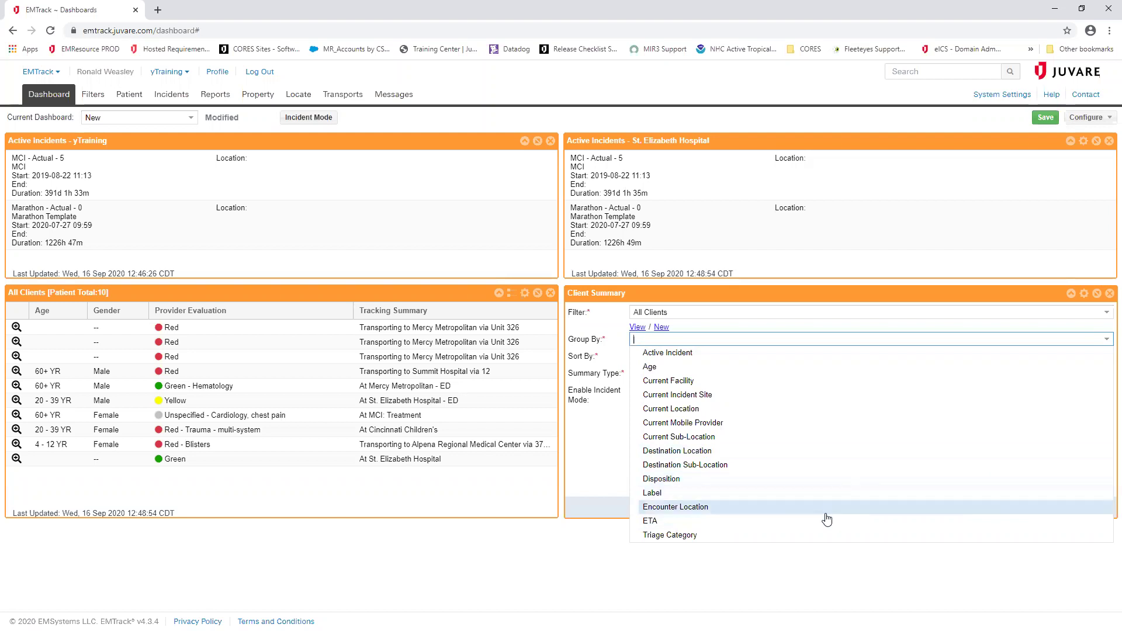
left_click(695, 535)
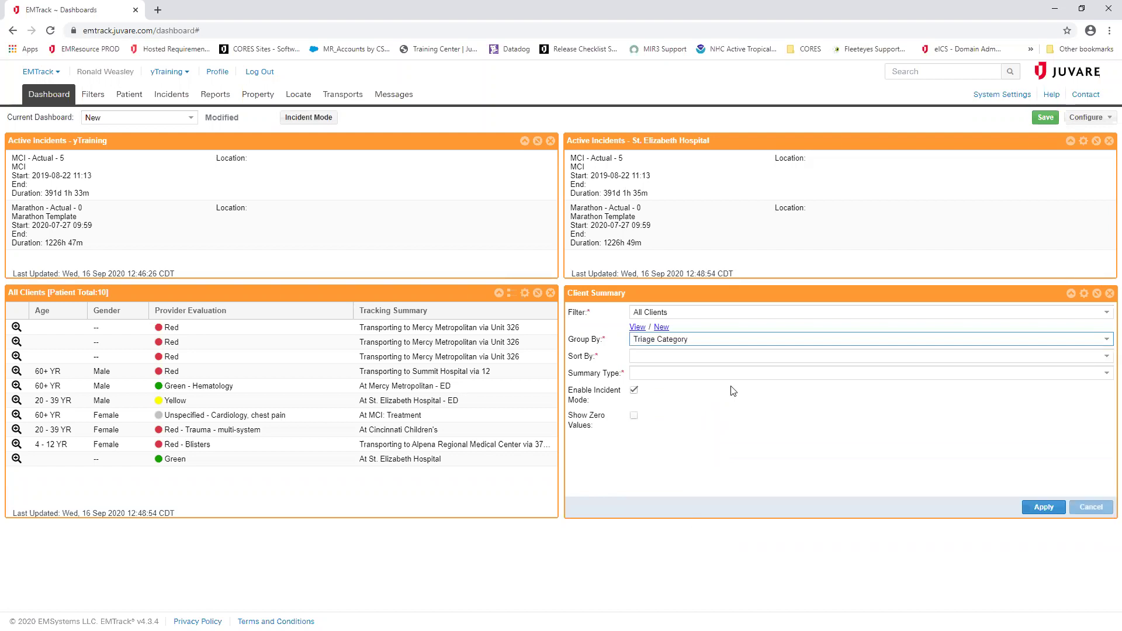
left_click(1101, 358)
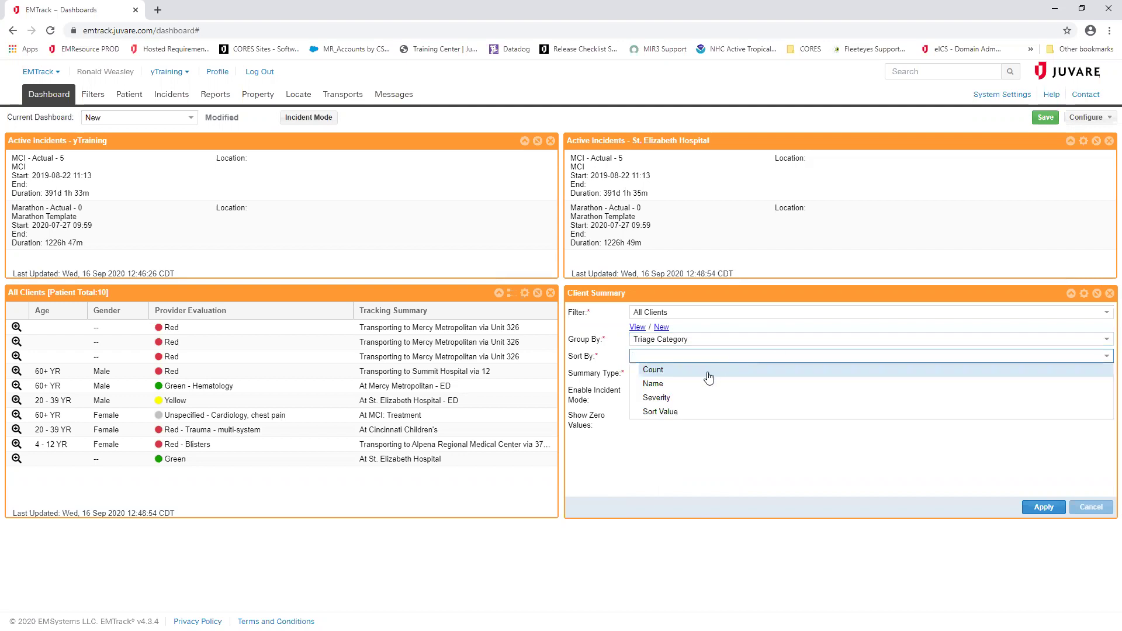
left_click(656, 399)
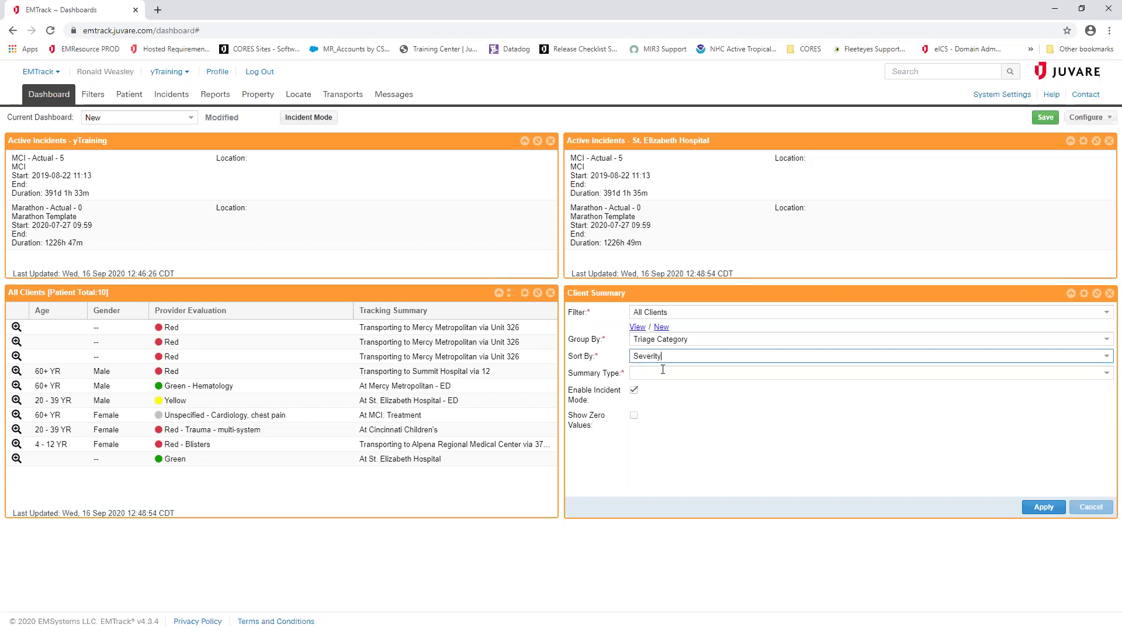
left_click(1106, 378)
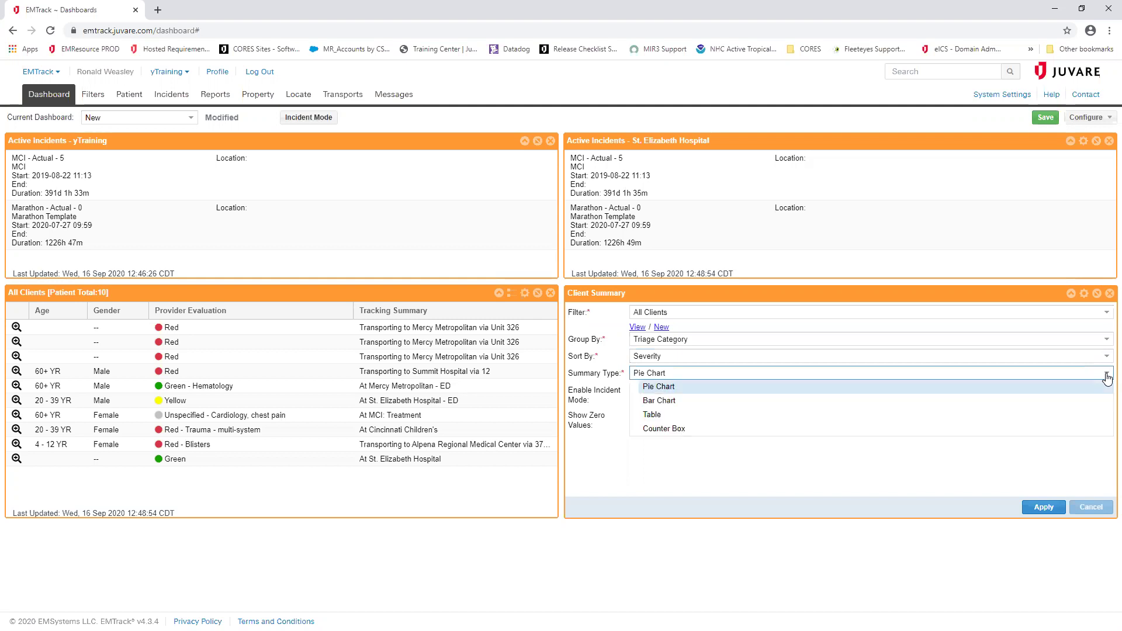
left_click(680, 407)
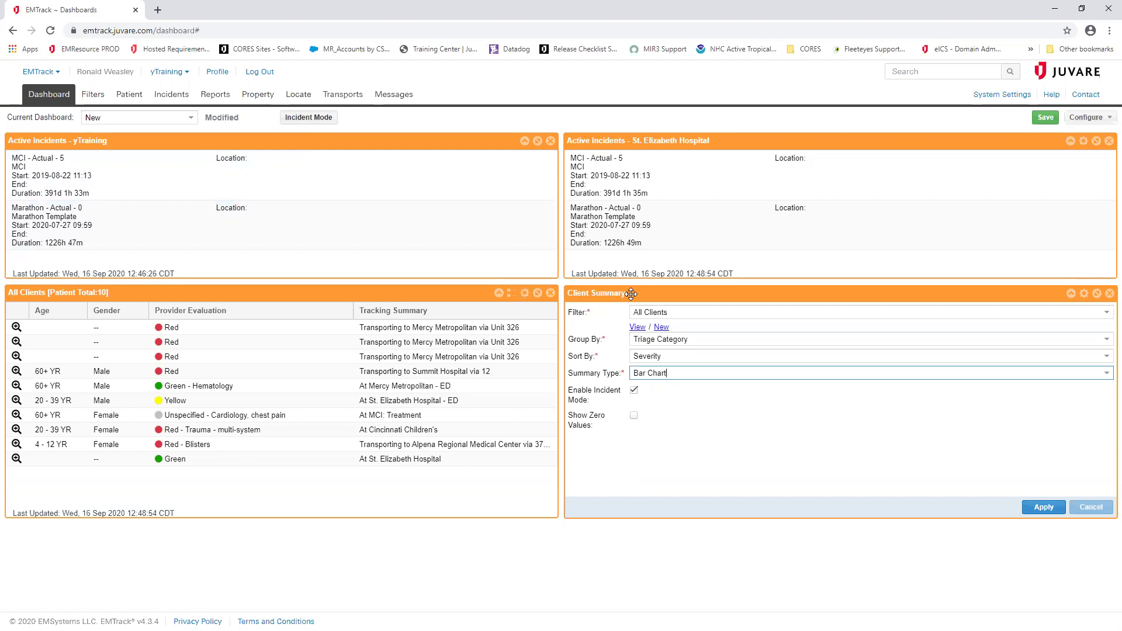
left_click(633, 415)
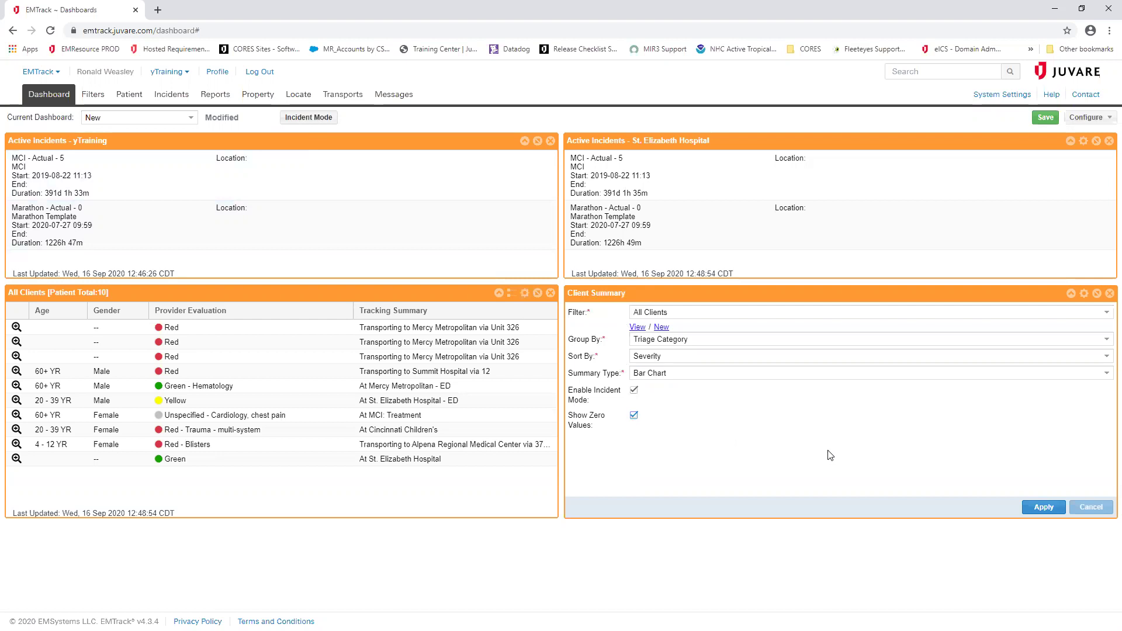
left_click(1045, 510)
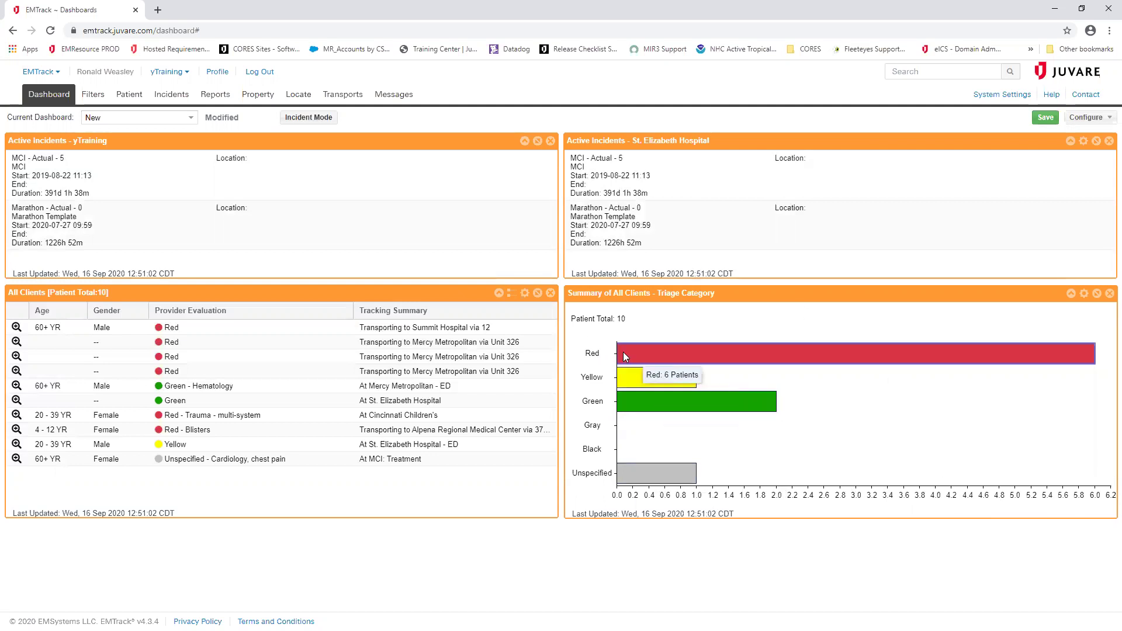
Check the patient count of individual triage categories in the All Clients summary bar chart.
mouse_move(643, 382)
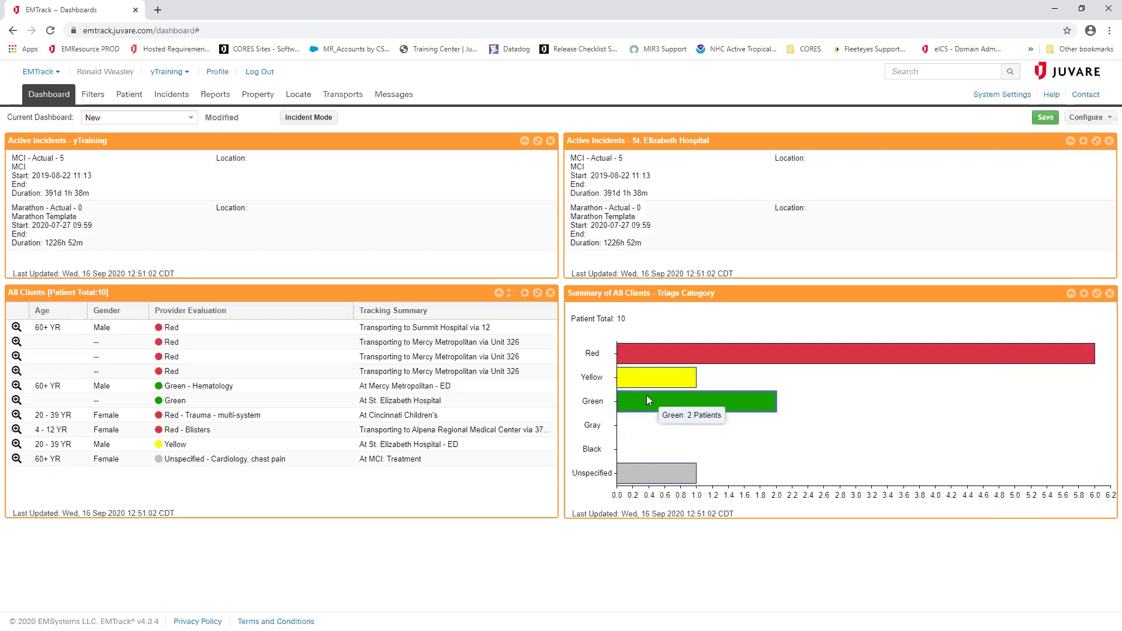
mouse_move(650, 473)
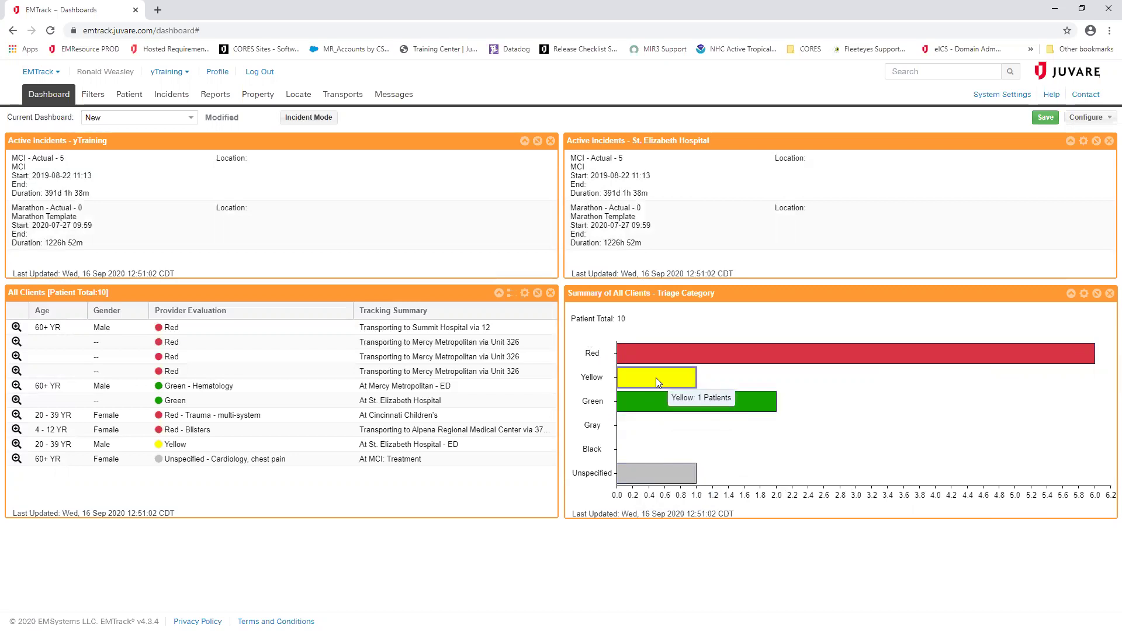
mouse_move(664, 353)
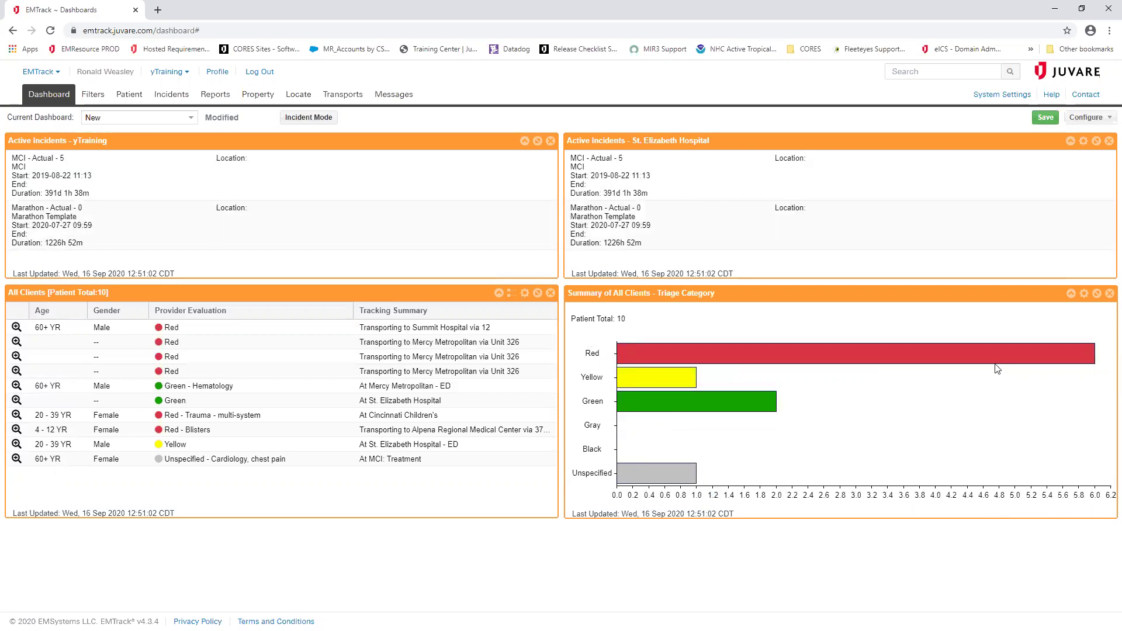
mouse_move(988, 364)
Add a Regional Client Summary gadget using the All Clients filter, grouped by Encounter Location.
left_click(1108, 119)
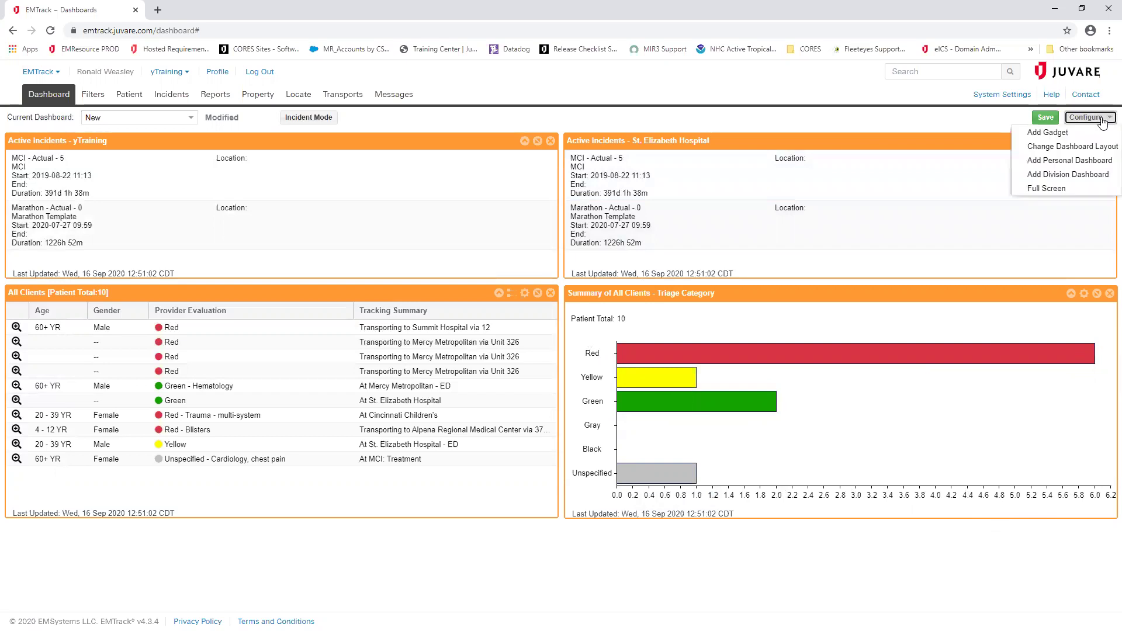
left_click(1075, 133)
left_click(470, 374)
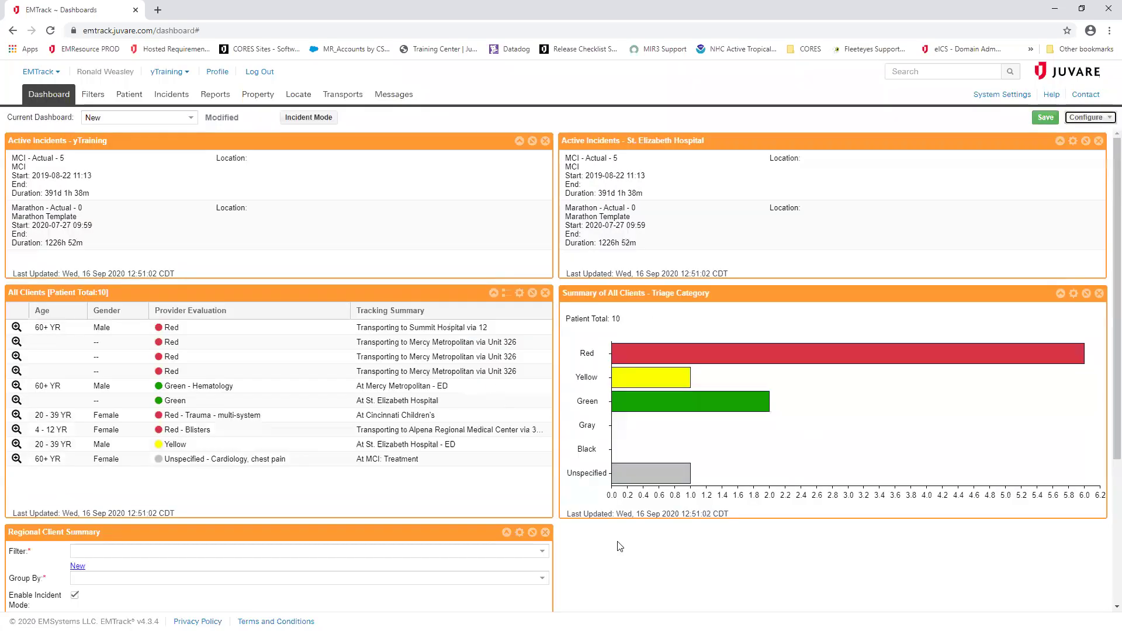
scroll(647, 552, "down", 3)
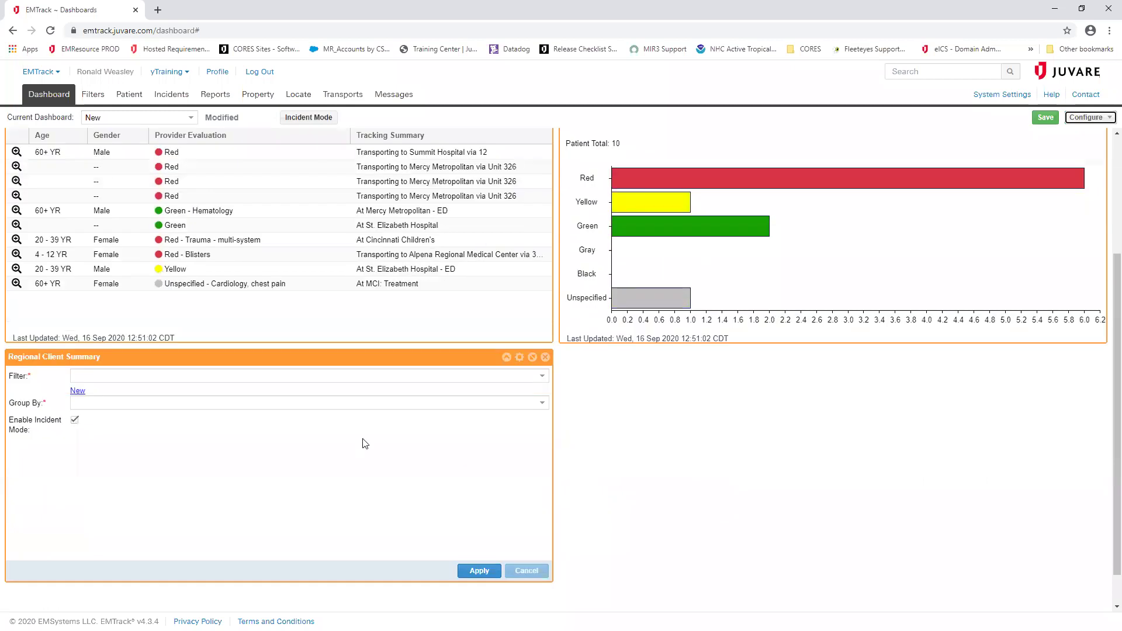
left_click(543, 377)
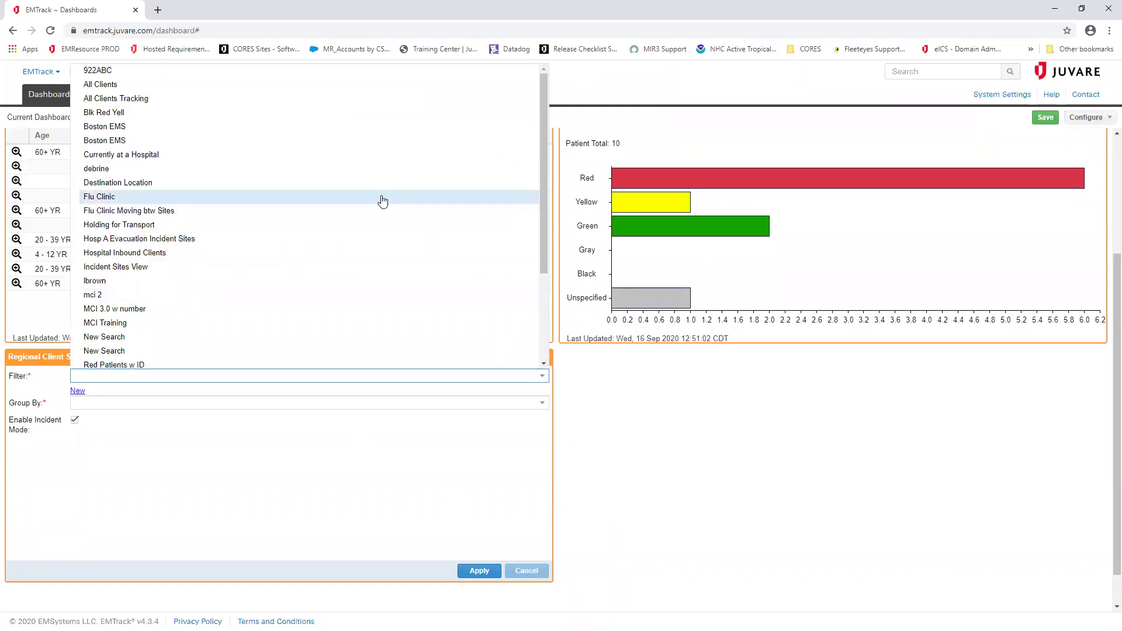
left_click(321, 88)
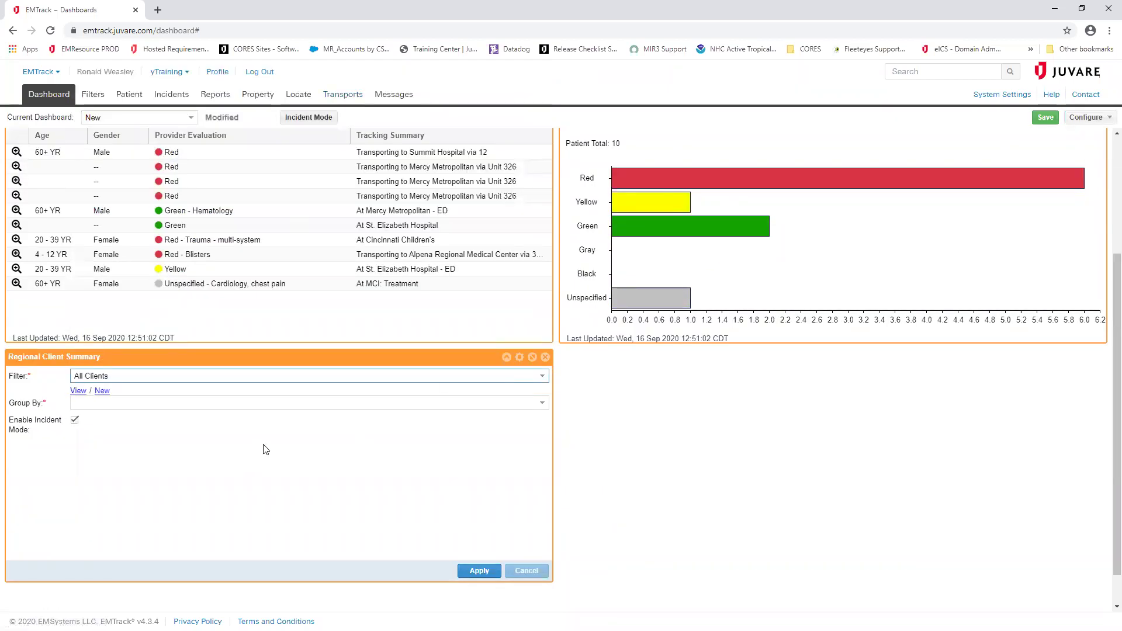
left_click(541, 408)
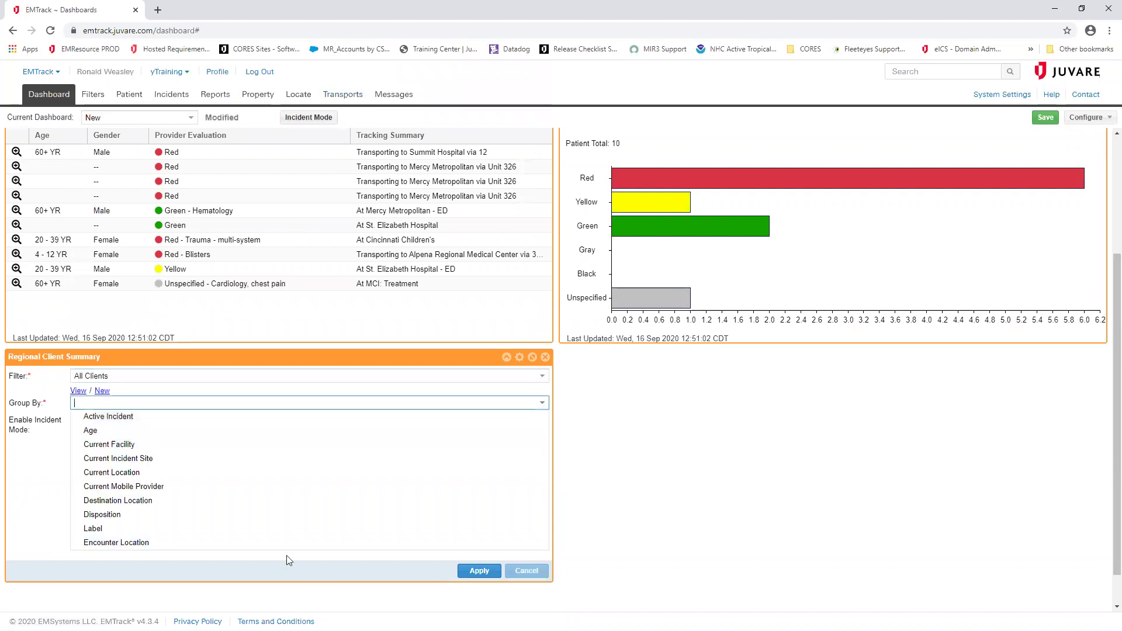
left_click(209, 543)
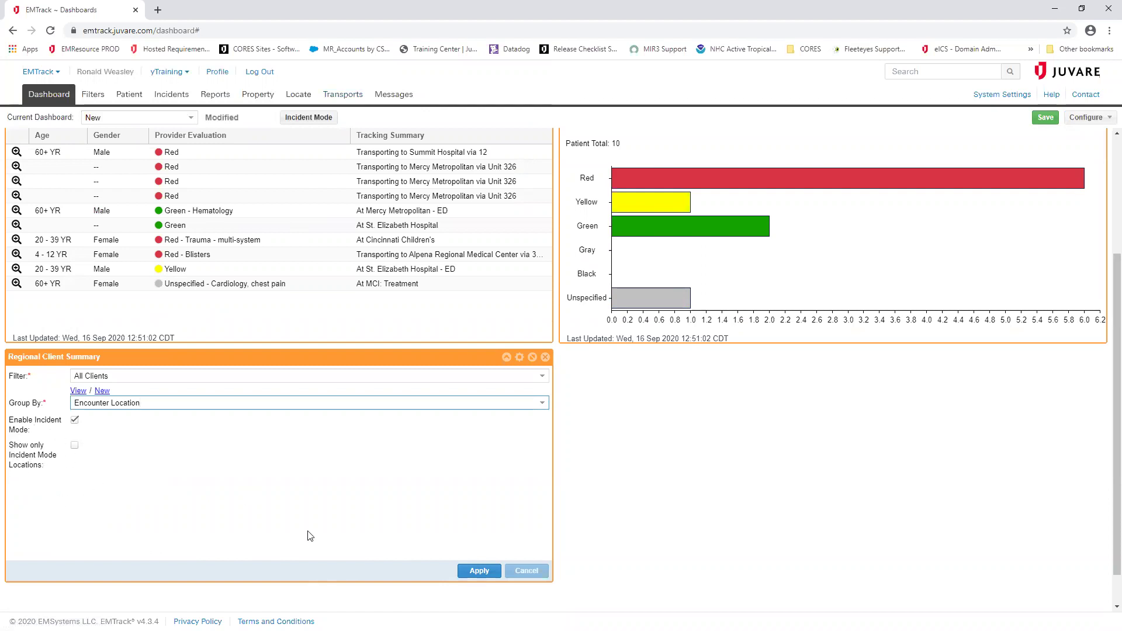
left_click(478, 571)
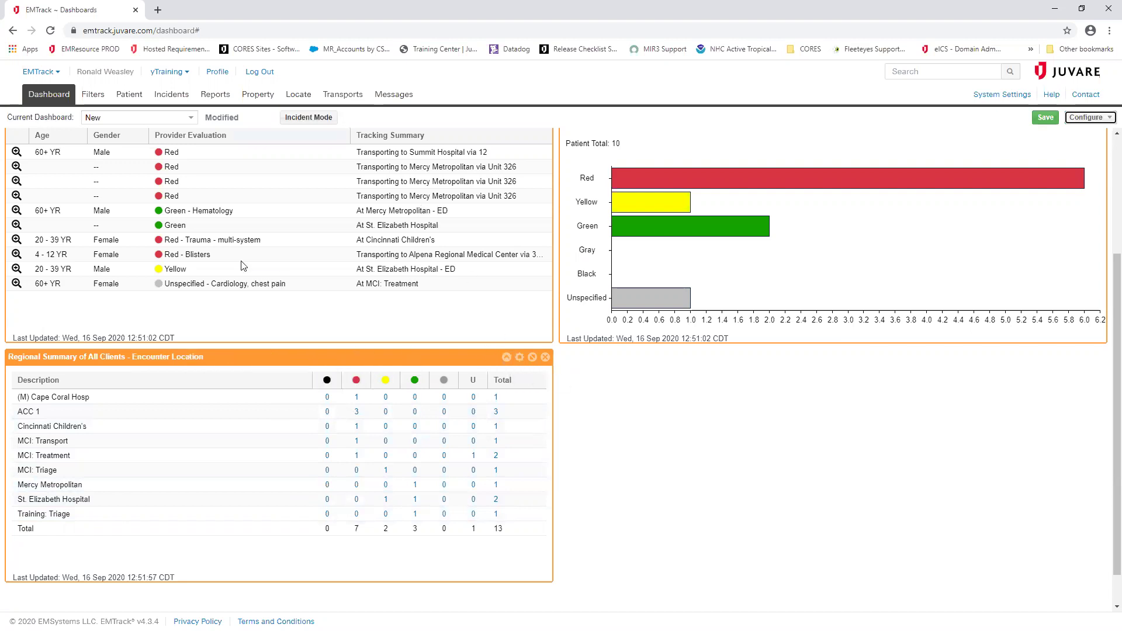
Start saving the dashboard and name it Office Hours 9-16.
scroll(886, 458, "up", 3)
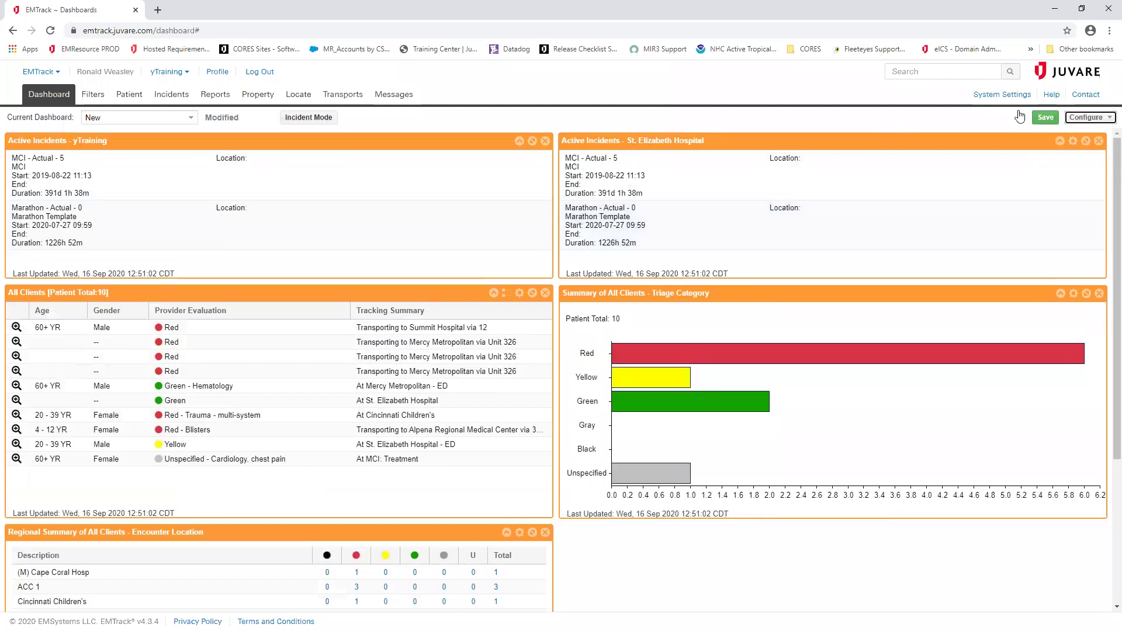
left_click(1044, 117)
left_click(488, 239)
type("Of")
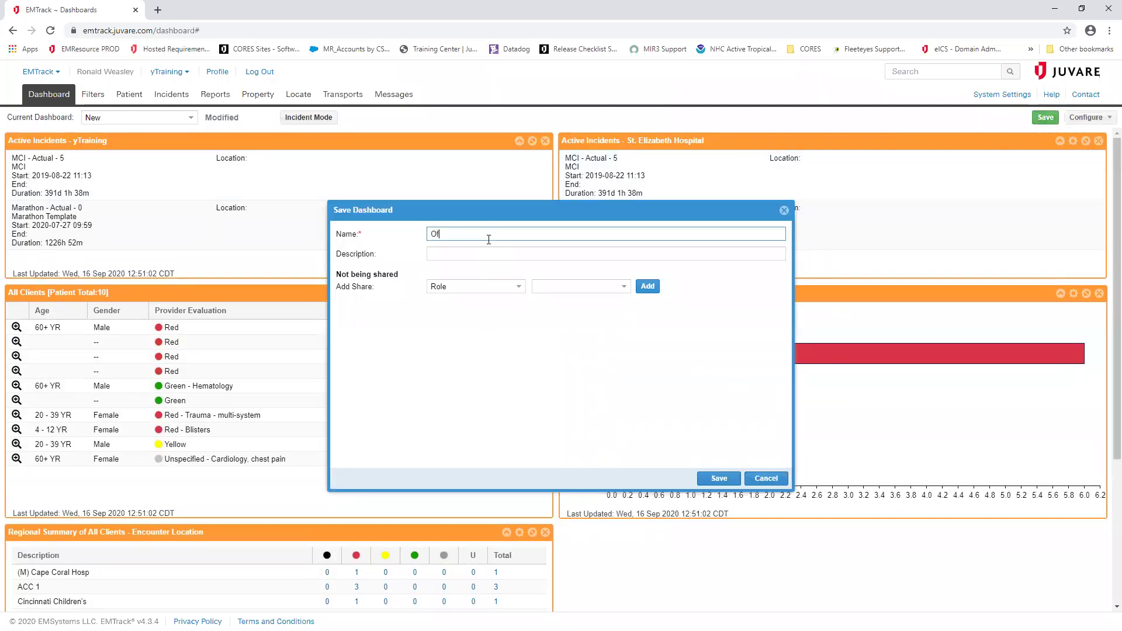
type("fice Hours 9-16")
Add a role-based share of the dashboard for Regional Administration.
left_click(623, 286)
left_click(611, 301)
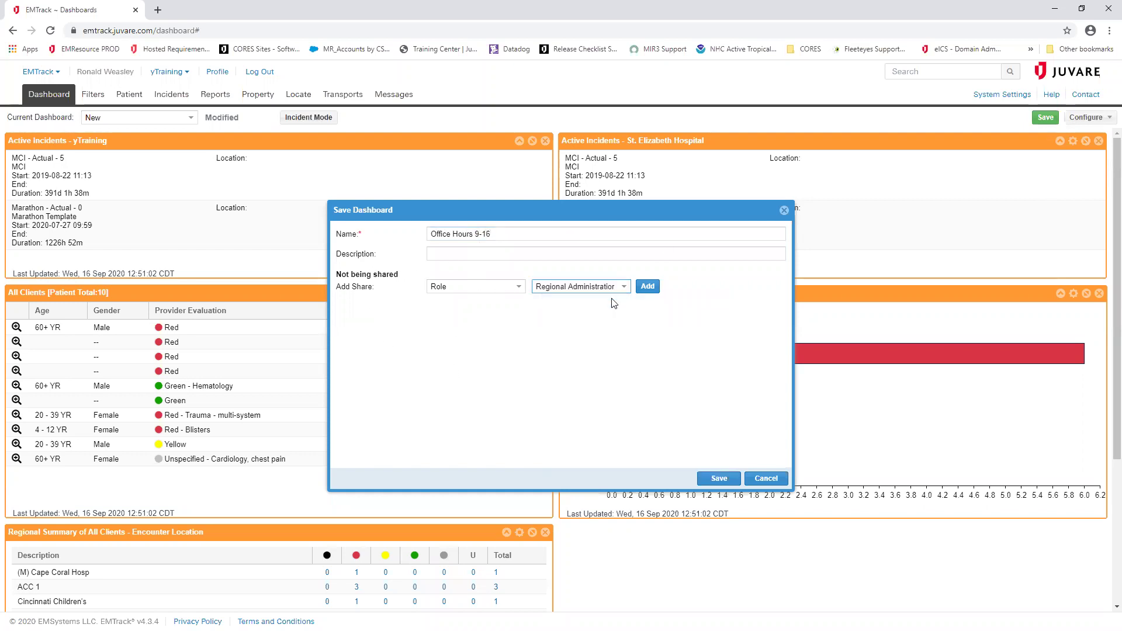
left_click(648, 285)
Add a Division Type share of the dashboard for Provider Facility with the ED Admin role.
left_click(521, 296)
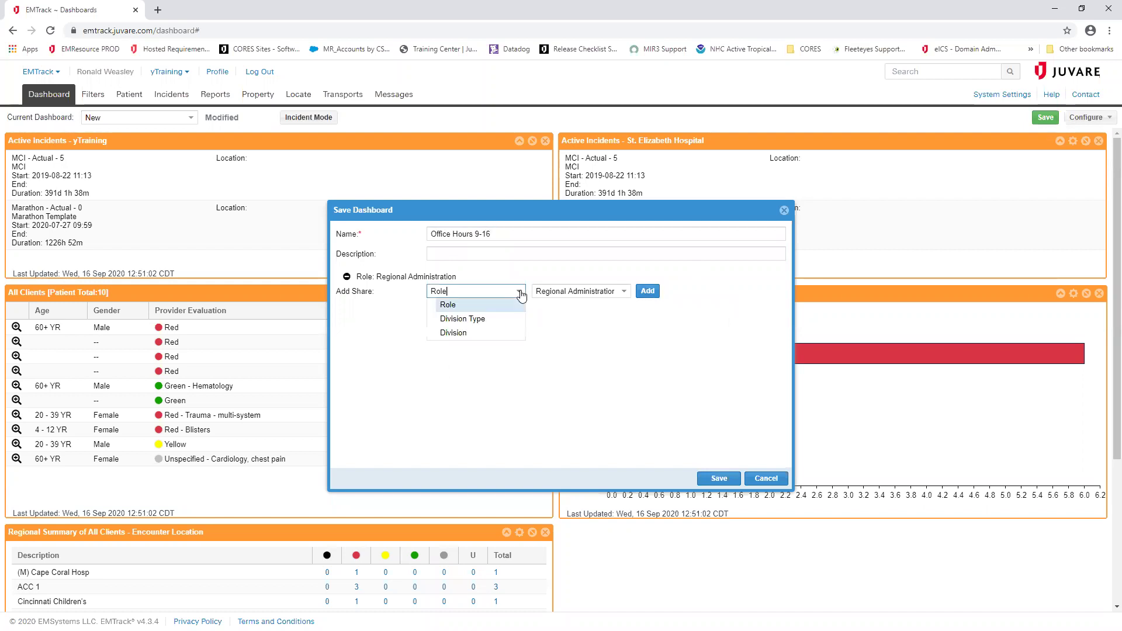
left_click(461, 316)
left_click(629, 294)
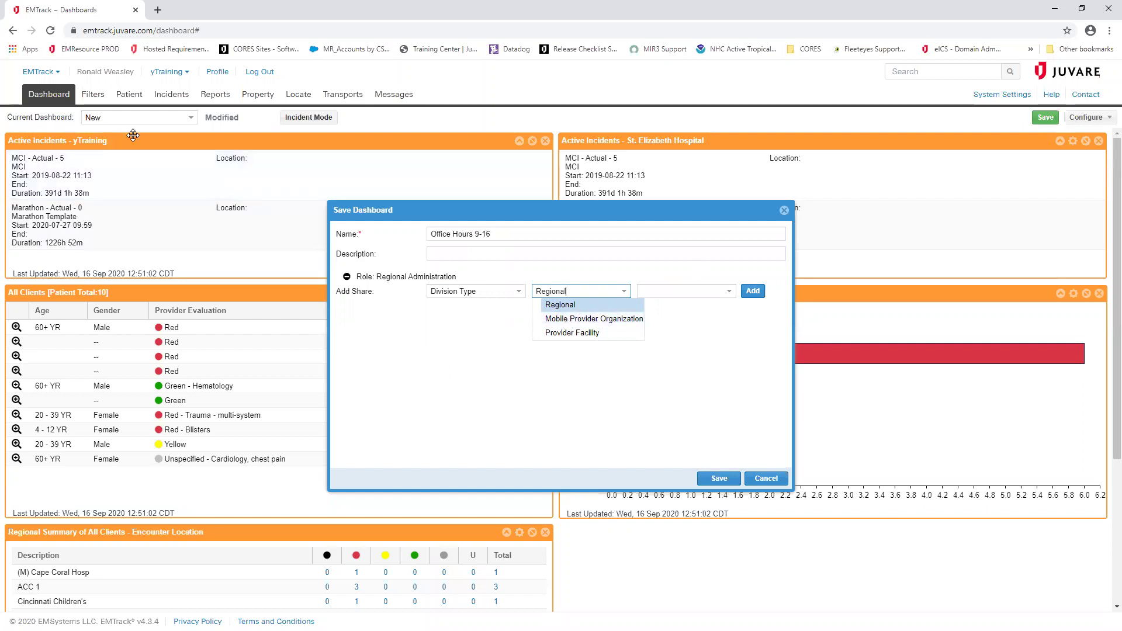
left_click(587, 318)
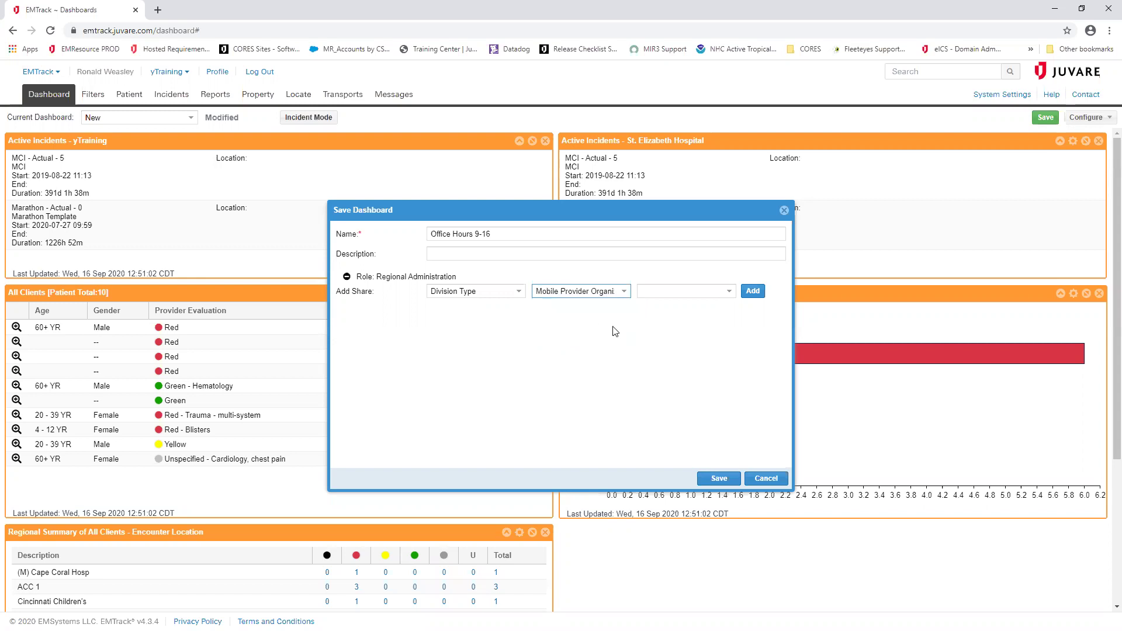
left_click(624, 291)
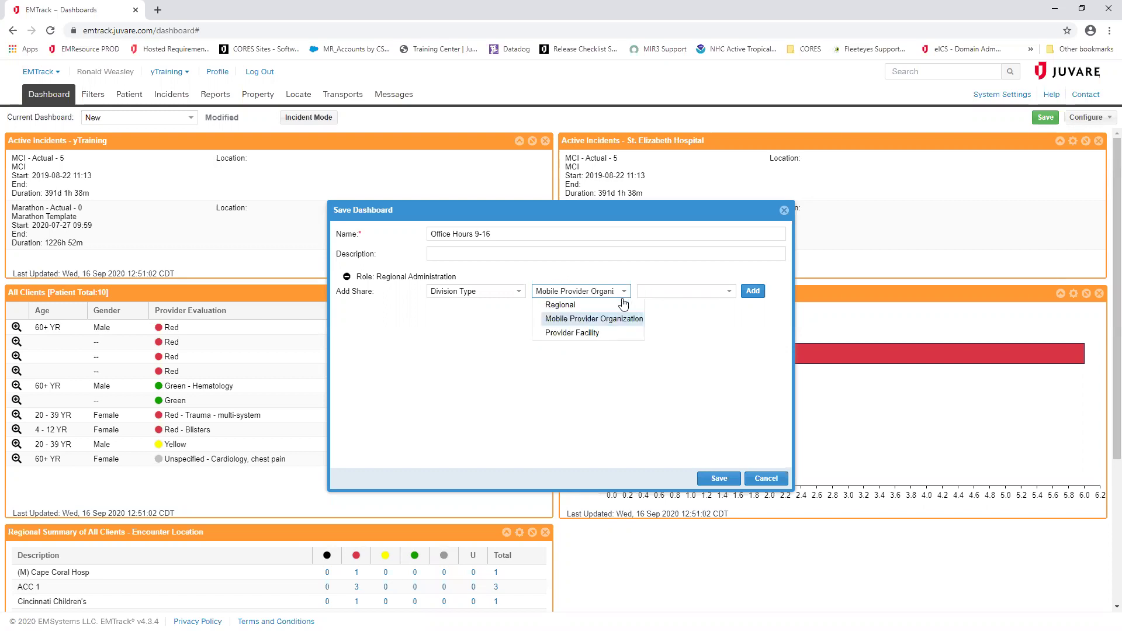
left_click(608, 329)
left_click(730, 293)
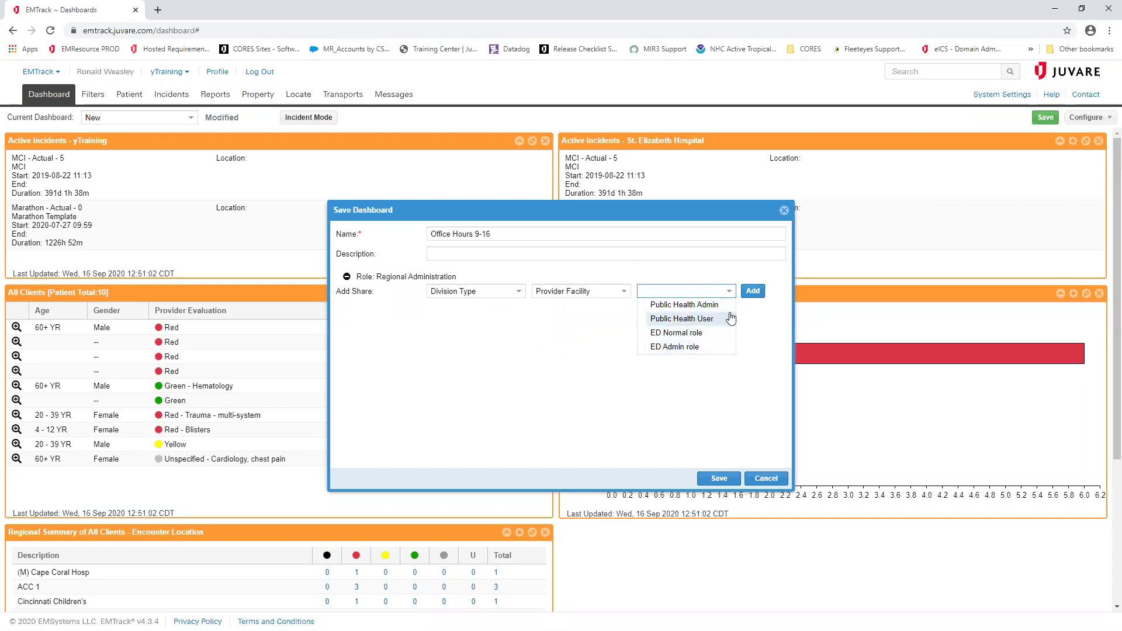
left_click(752, 294)
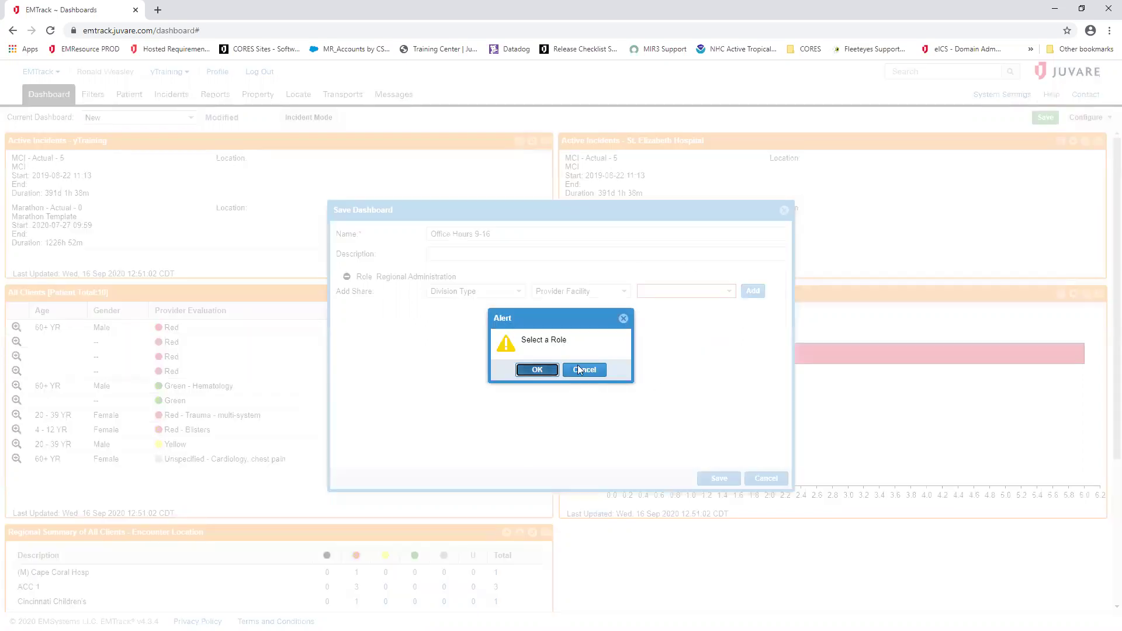
left_click(578, 369)
left_click(728, 291)
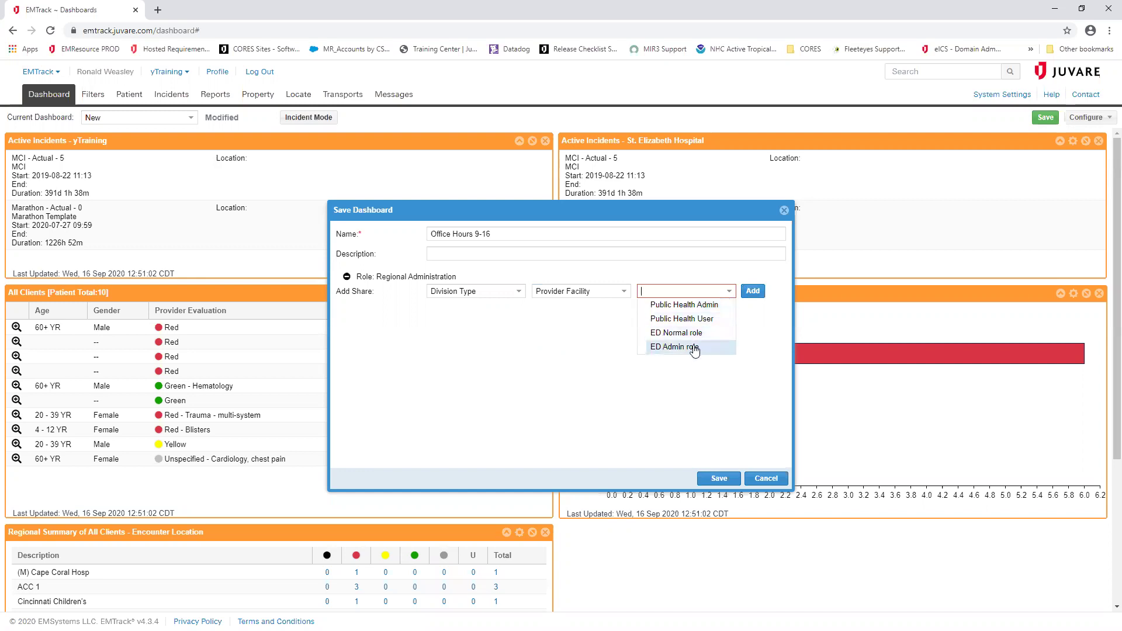
left_click(694, 349)
left_click(753, 291)
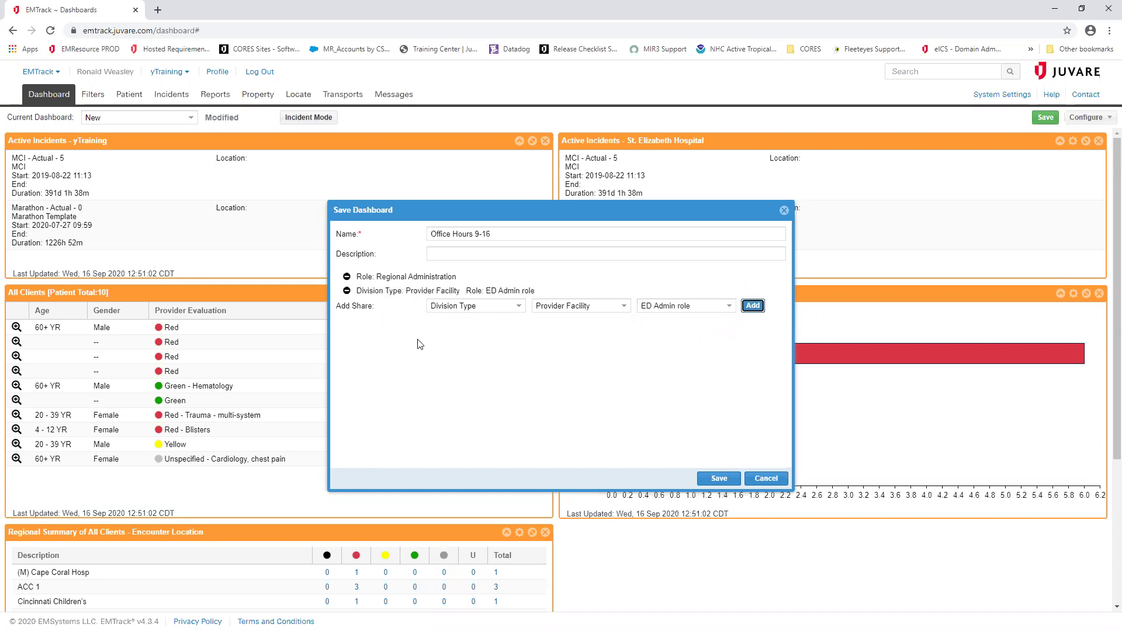
Add a Division share of the dashboard for St. Elizabeth Hospital with the ED Admin role.
left_click(515, 310)
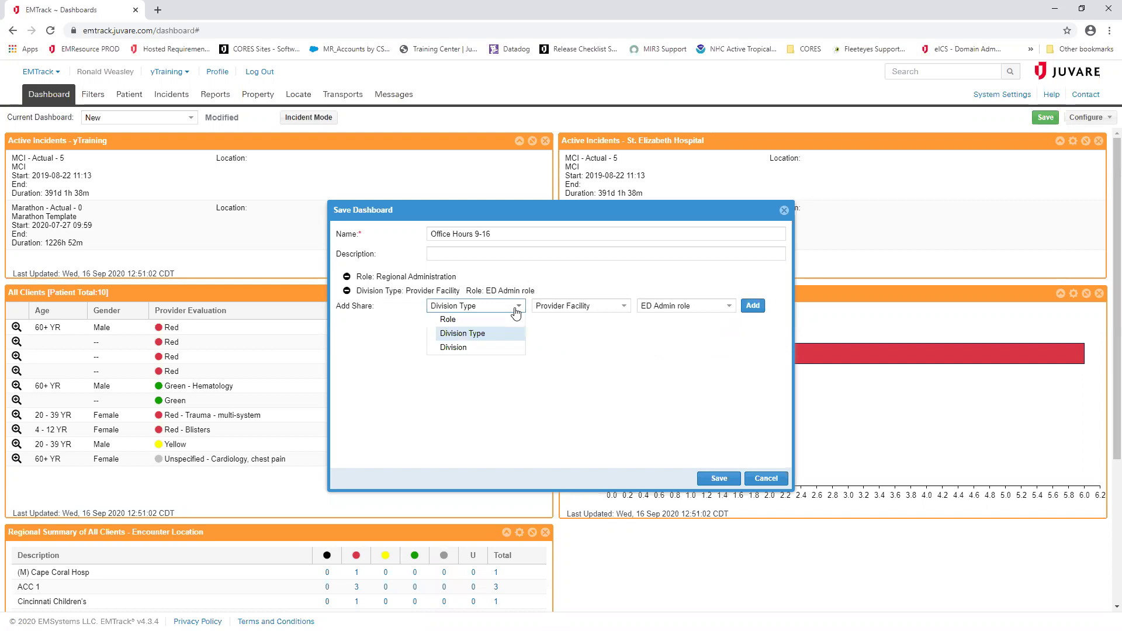
left_click(490, 347)
left_click(625, 307)
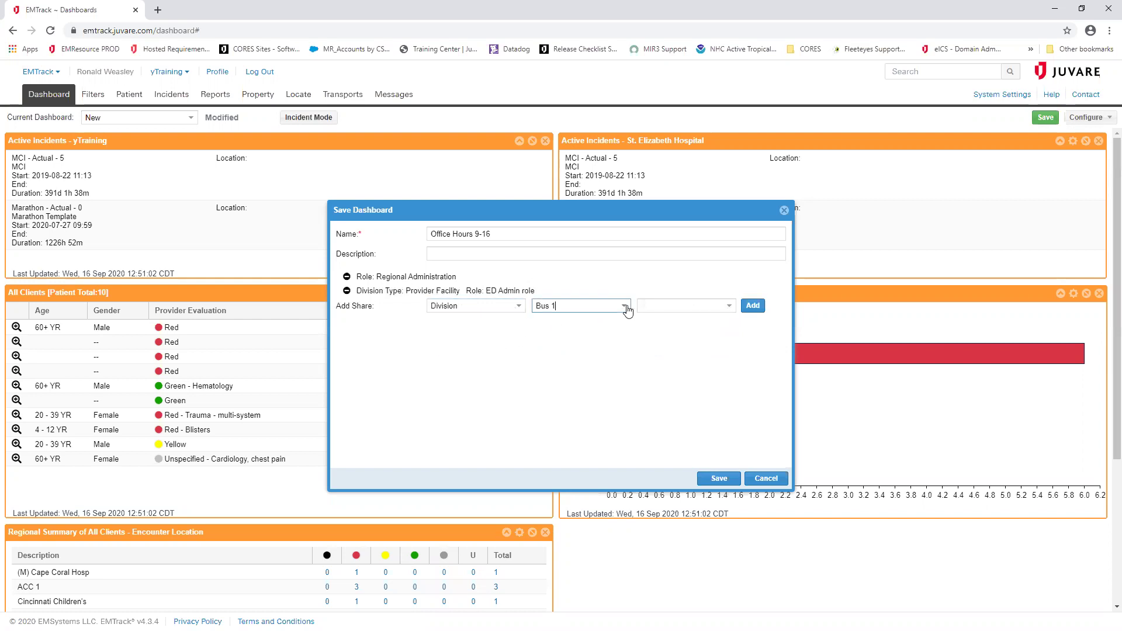
scroll(602, 549, "down", 2)
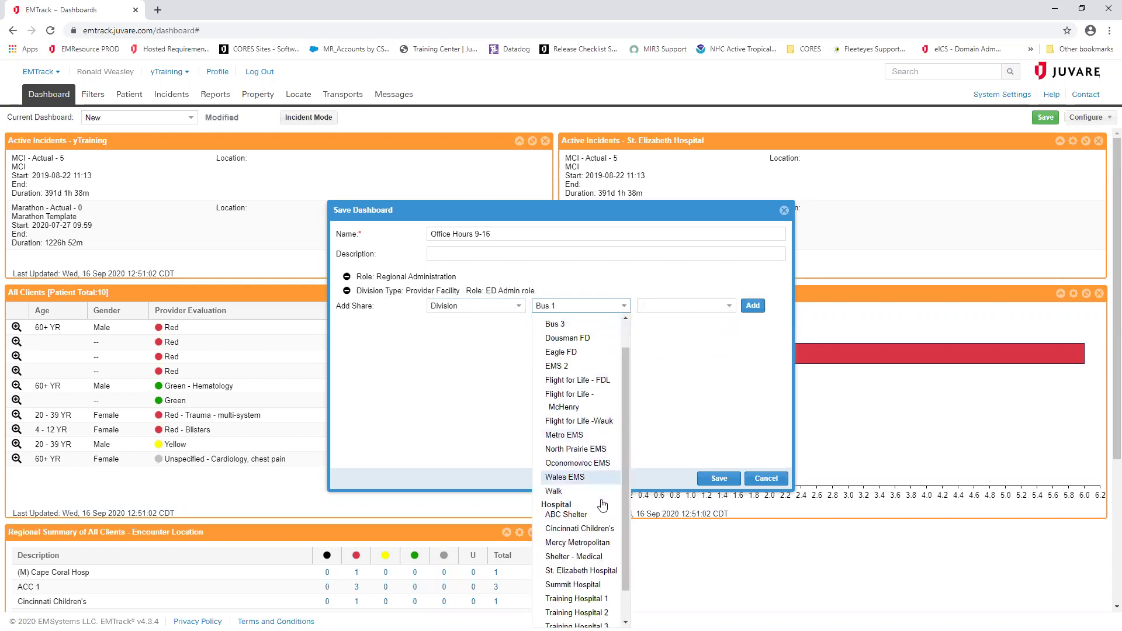
left_click(602, 535)
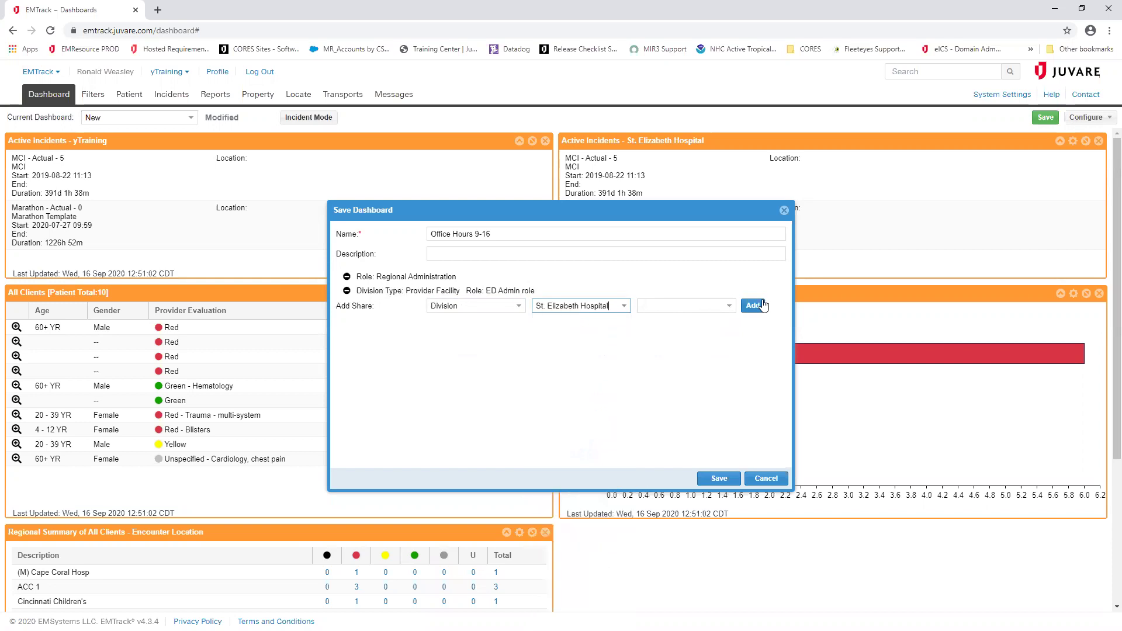
left_click(729, 306)
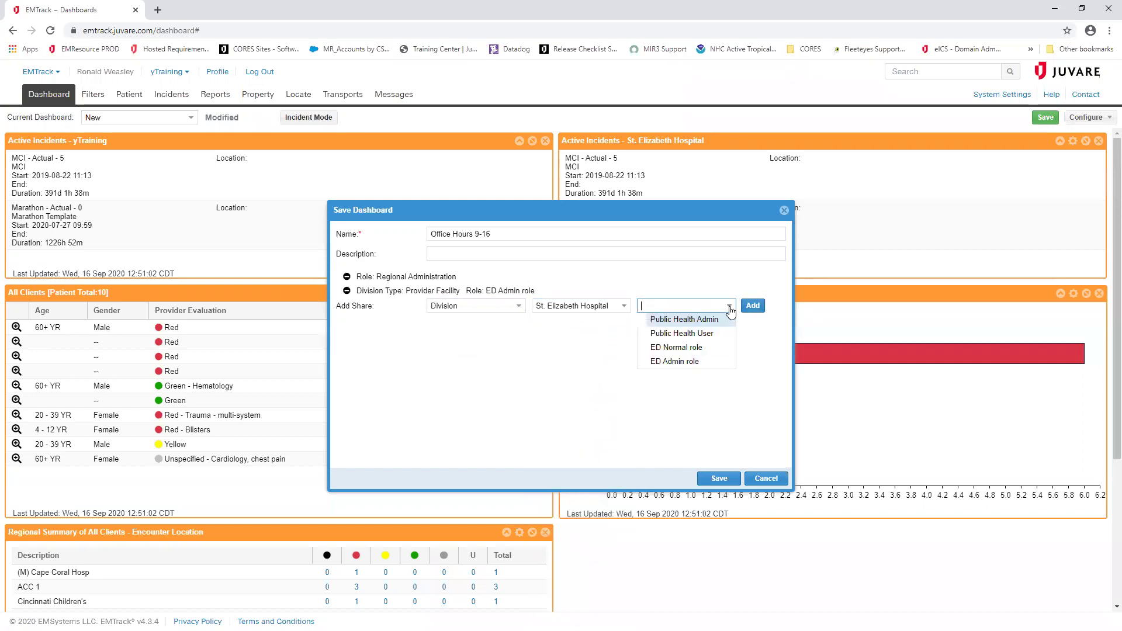
left_click(692, 360)
left_click(752, 306)
Add another St. Elizabeth Hospital division share of the dashboard with the ED Normal role.
left_click(729, 320)
left_click(706, 363)
left_click(752, 320)
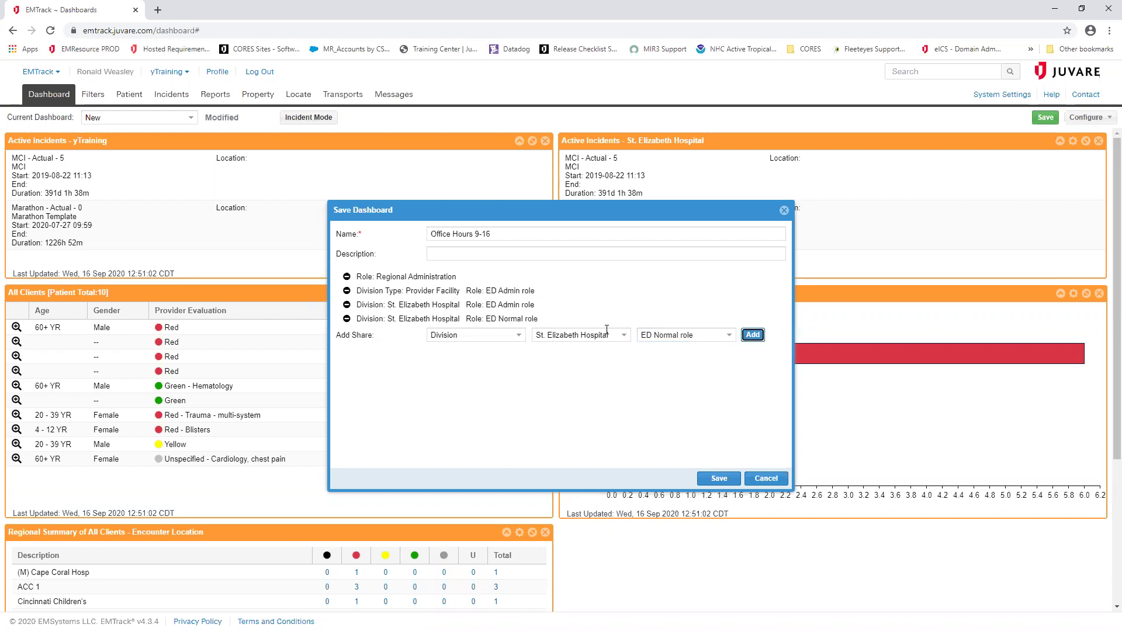
Save the dashboard with its shares and select Office Hours 9-16 as the current dashboard.
left_click(711, 482)
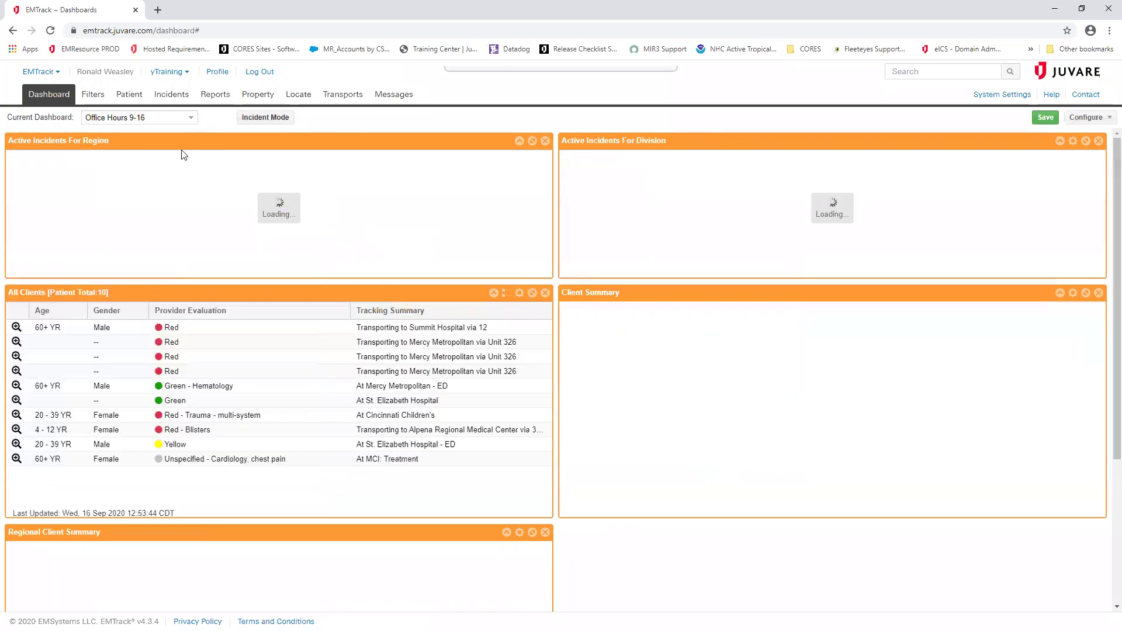
left_click(191, 119)
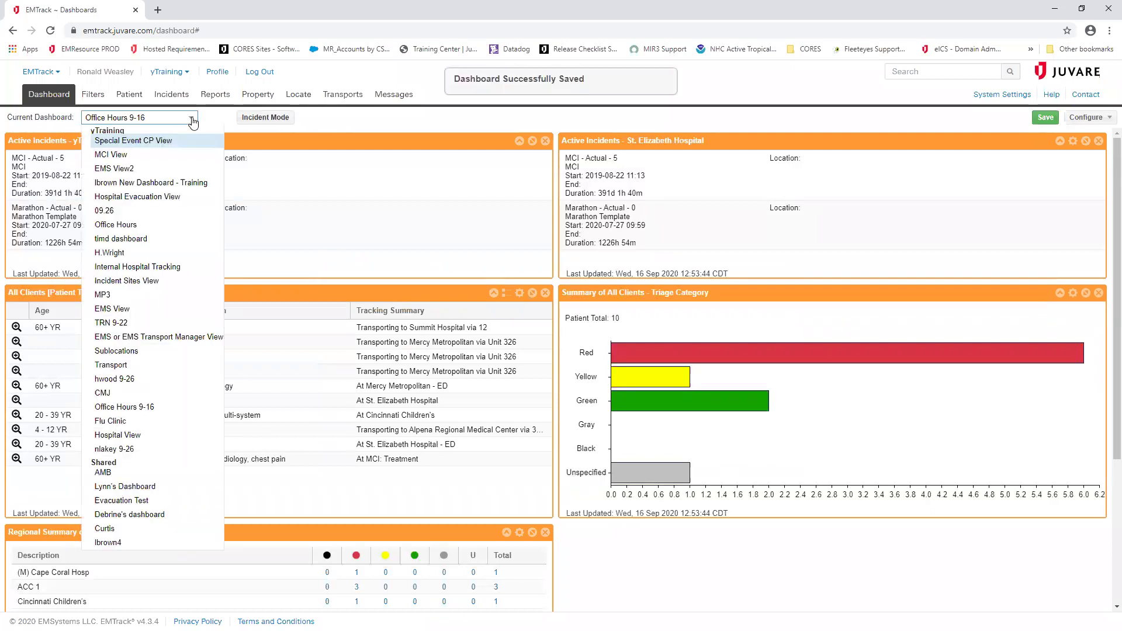
left_click(130, 411)
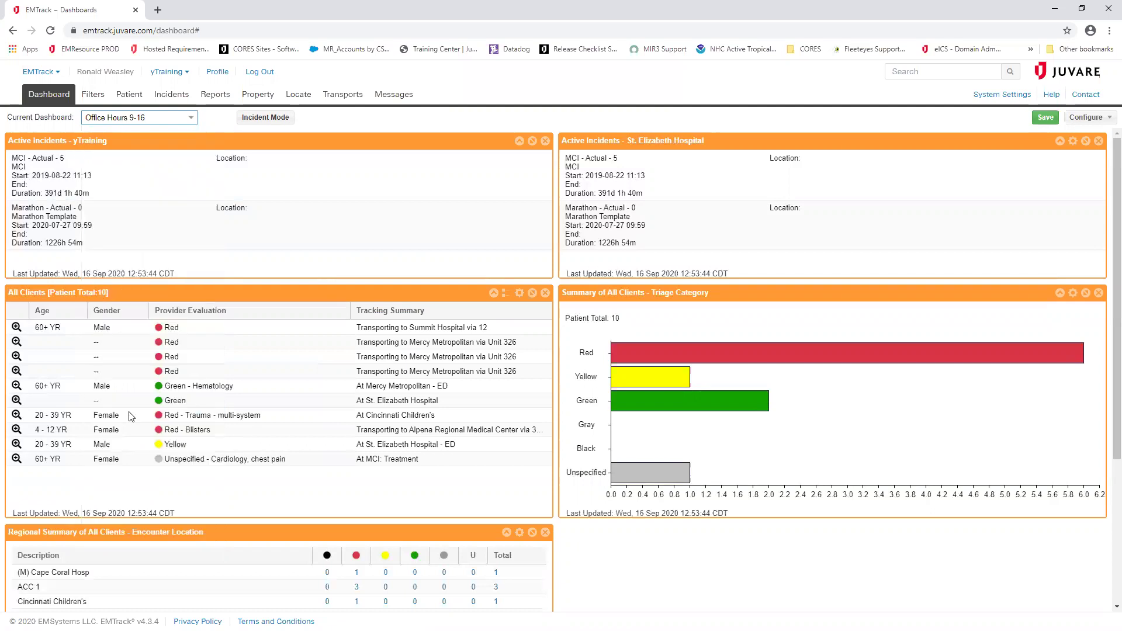
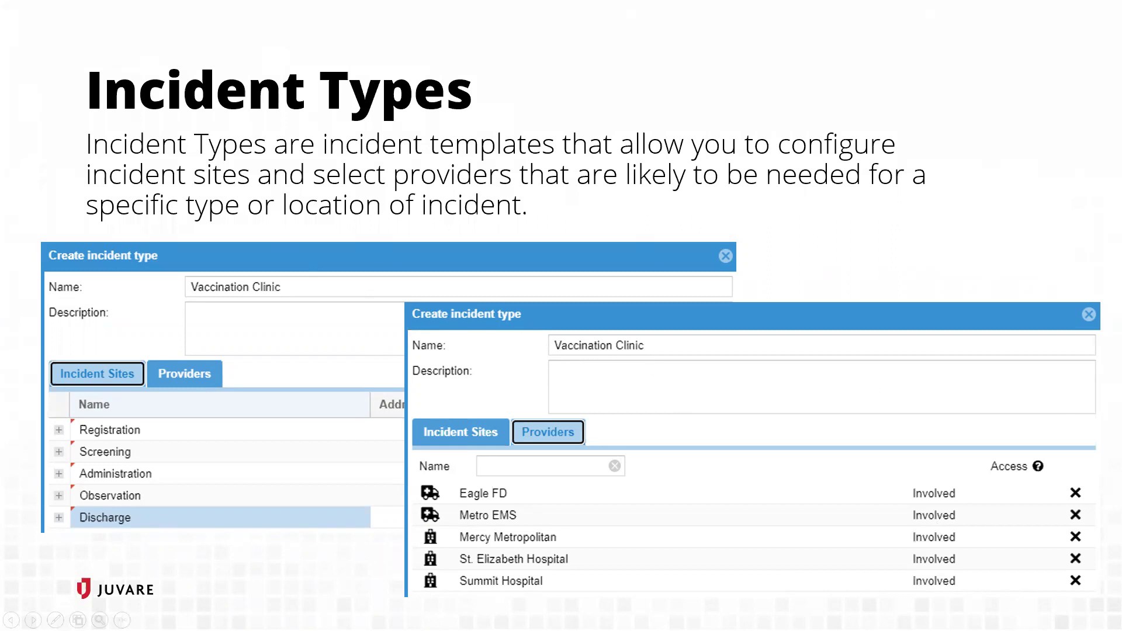
left_click(939, 126)
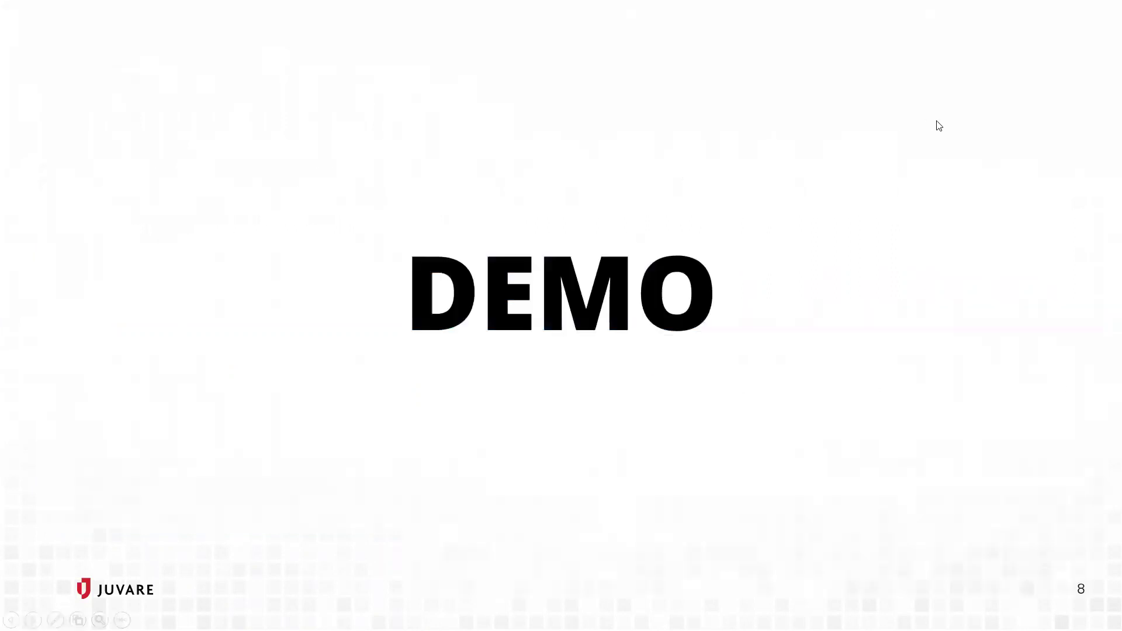
Switch to EMTrack in the browser and open the Incident Types page of the system settings.
key("alt+Tab")
left_click(1000, 95)
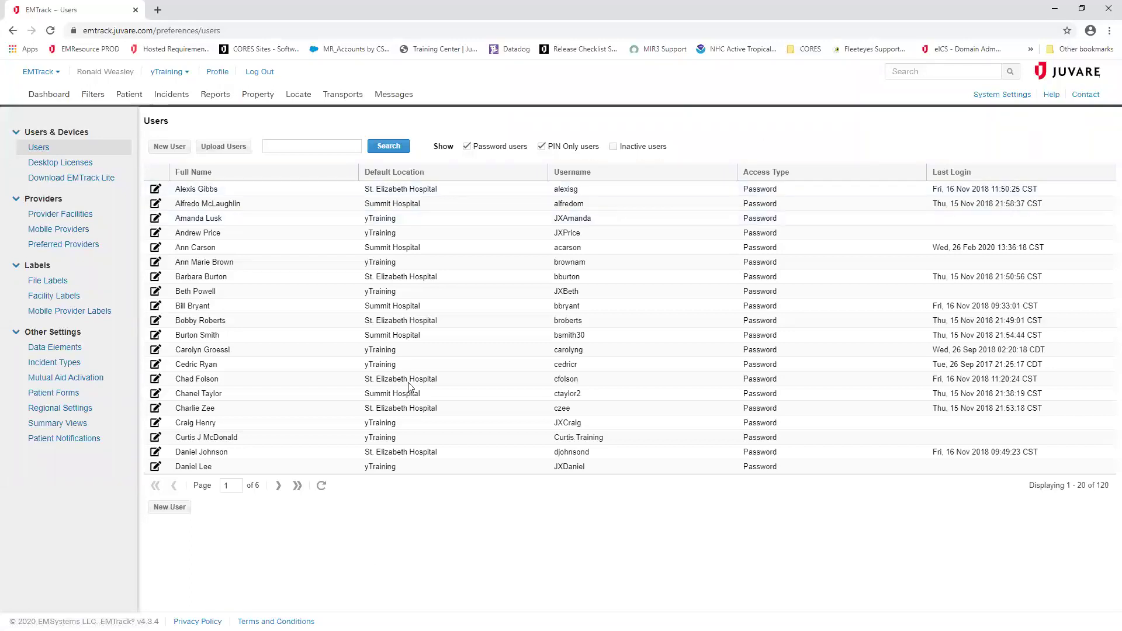
left_click(46, 368)
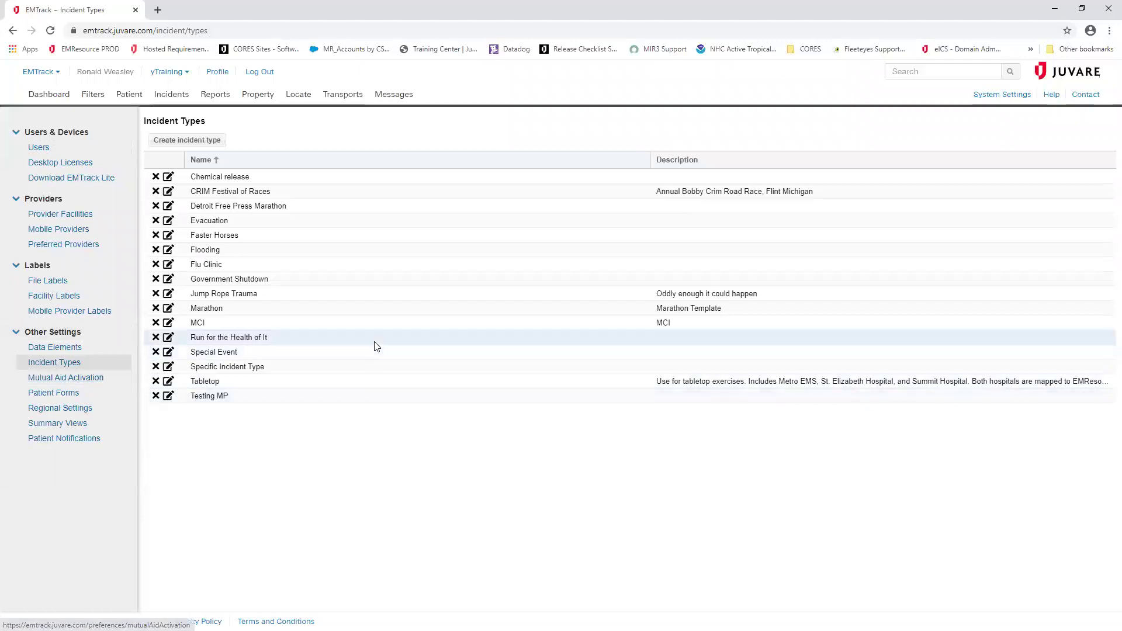
Start creating an incident type and name it Vaccination Clinic.
left_click(186, 141)
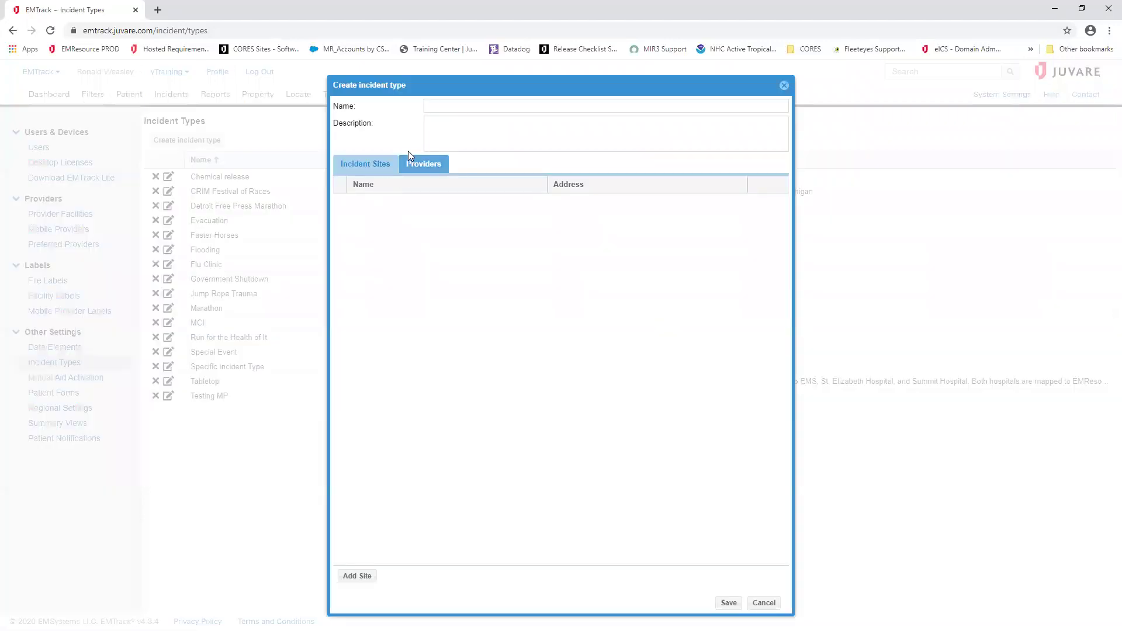
left_click(436, 107)
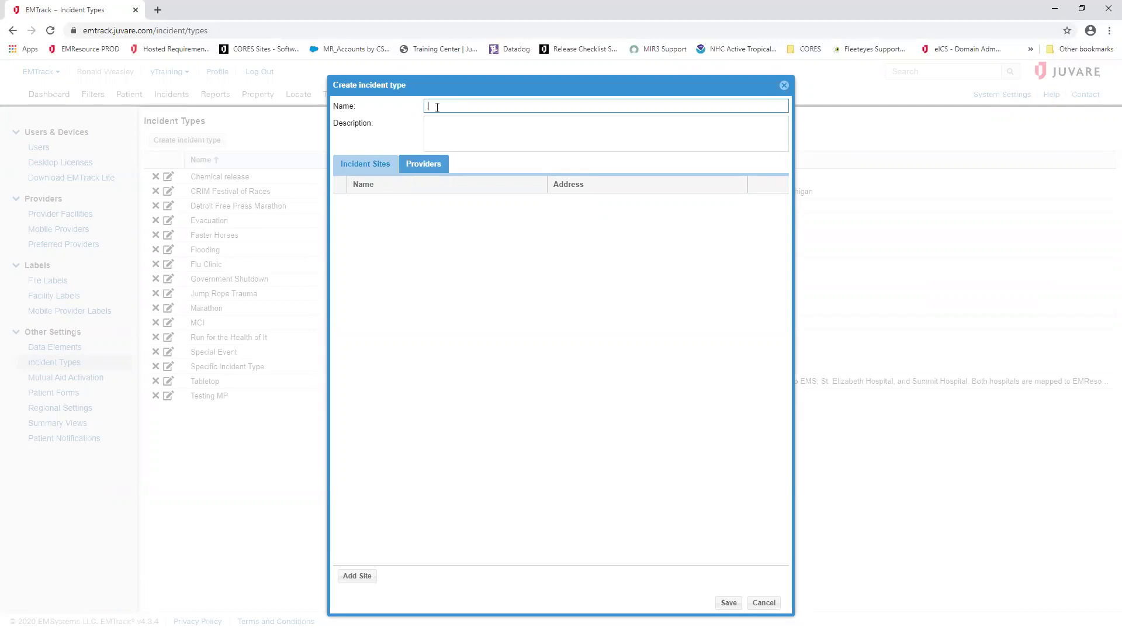
type("Vaccination Clinic")
key("Tab")
Add two incident sites named Registration and Screening to the Vaccination Clinic incident type.
left_click(376, 169)
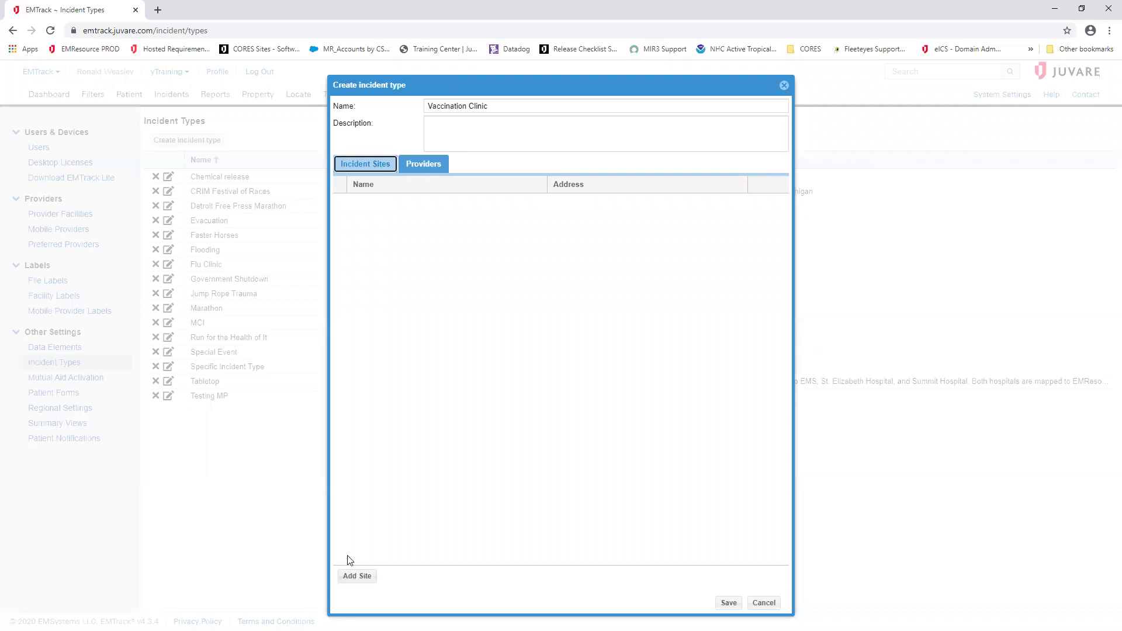
left_click(356, 578)
left_click(403, 200)
type("Registration")
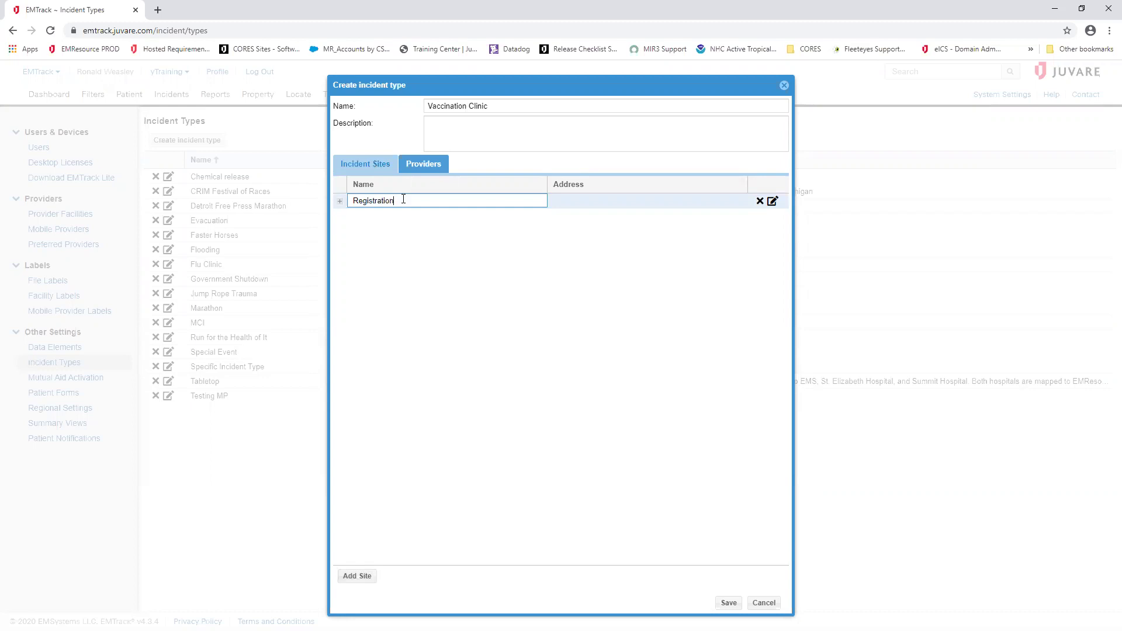
left_click(358, 576)
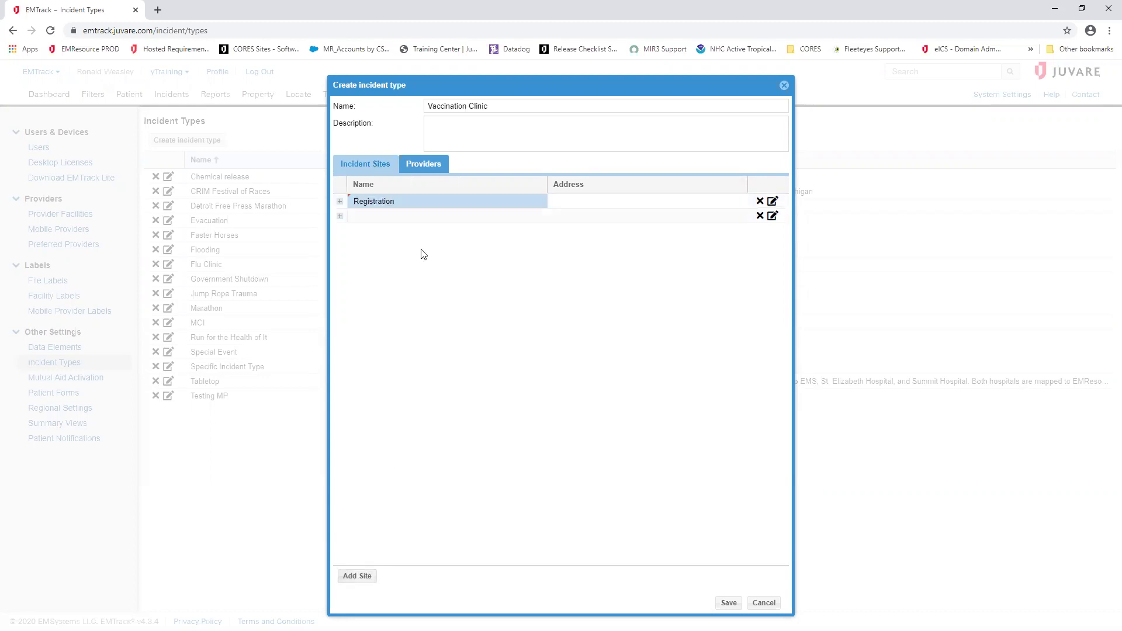
left_click(386, 217)
type("Screening")
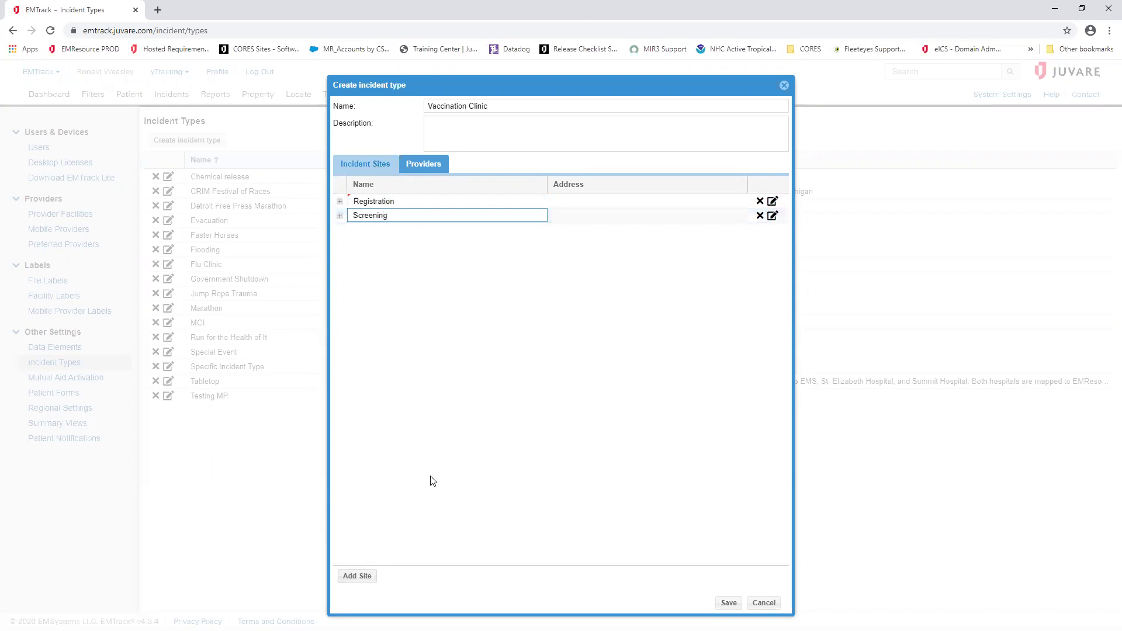
Add a third incident site named Vaccination & Monitoring.
left_click(355, 576)
left_click(363, 233)
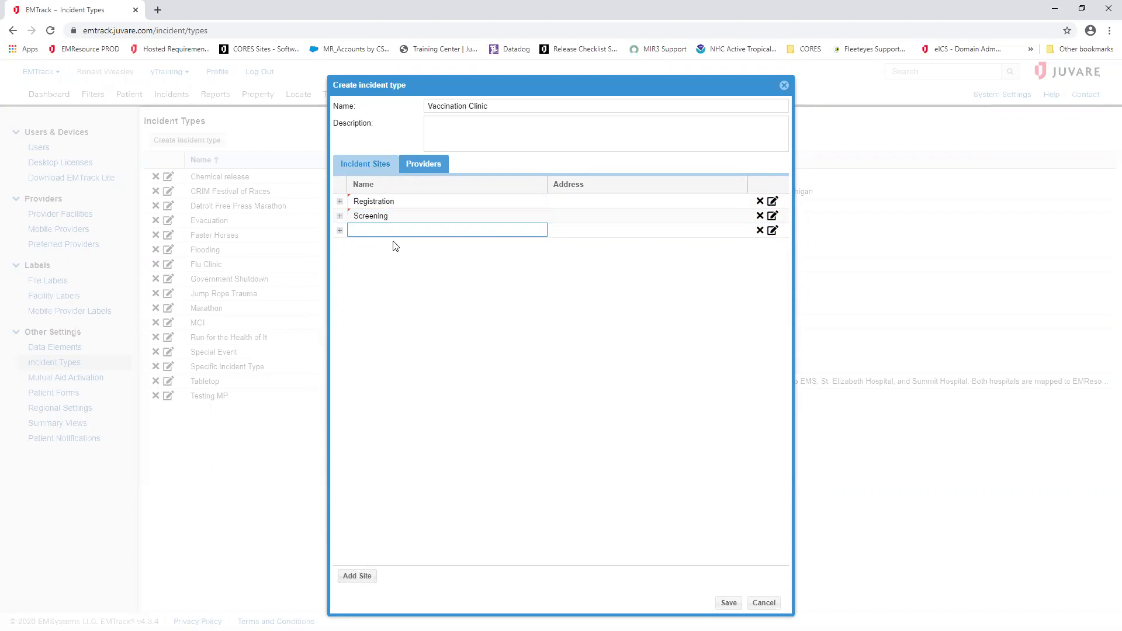
type("Vacc")
type("iat")
type("nation")
type(" & Monitoring")
Add a fourth incident site named Release.
left_click(355, 574)
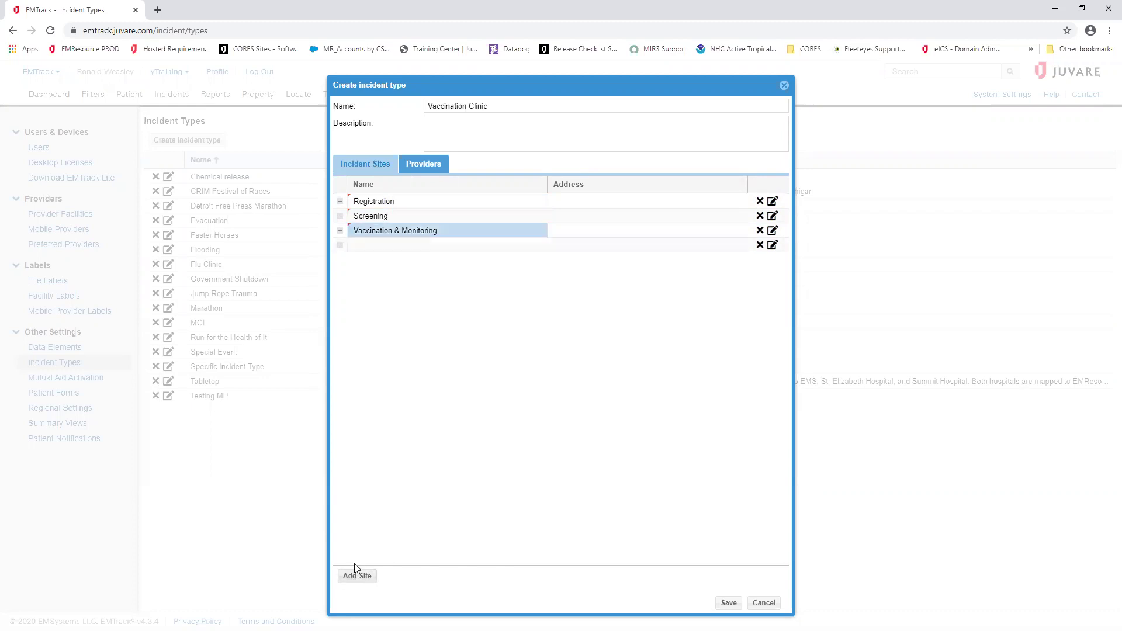
left_click(355, 245)
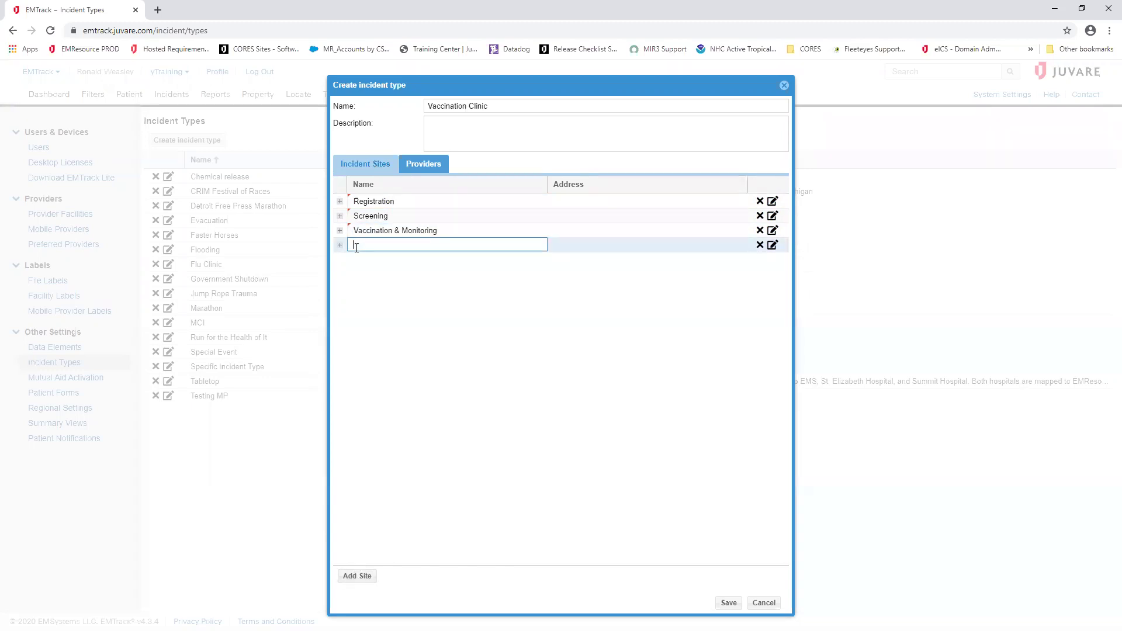
type("Discharg")
key("BackSpace")
key("BackSpace")
key("BackSpace")
key("BackSpace")
key("BackSpace")
key("BackSpace")
key("BackSpace")
type("Release")
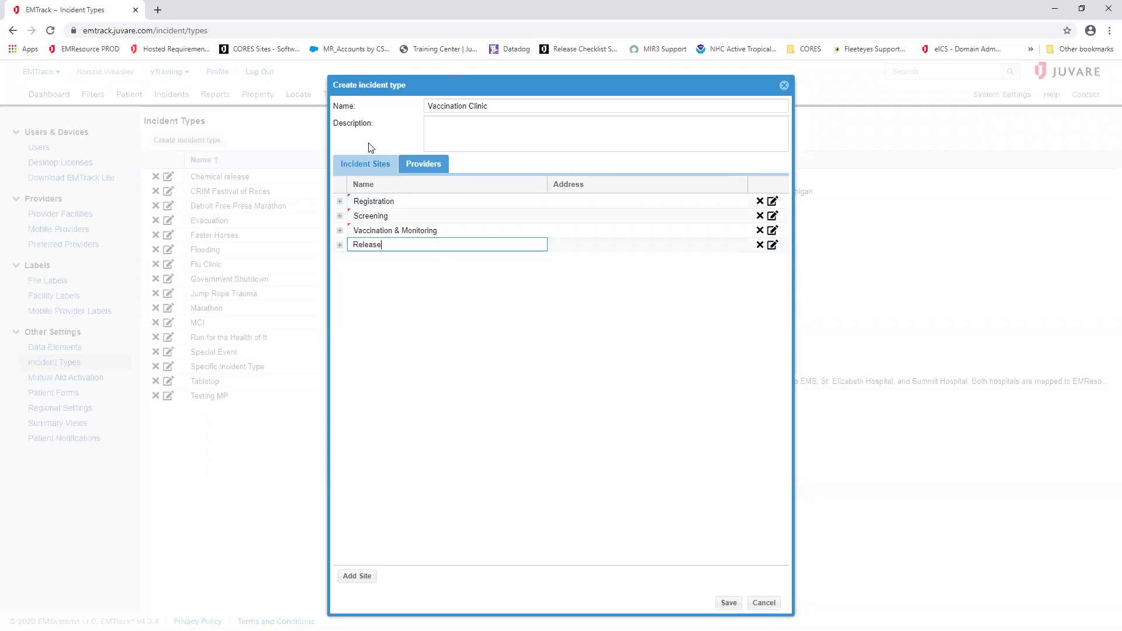
Review the providers and incident sites of the Vaccination Clinic incident type and save it.
left_click(425, 169)
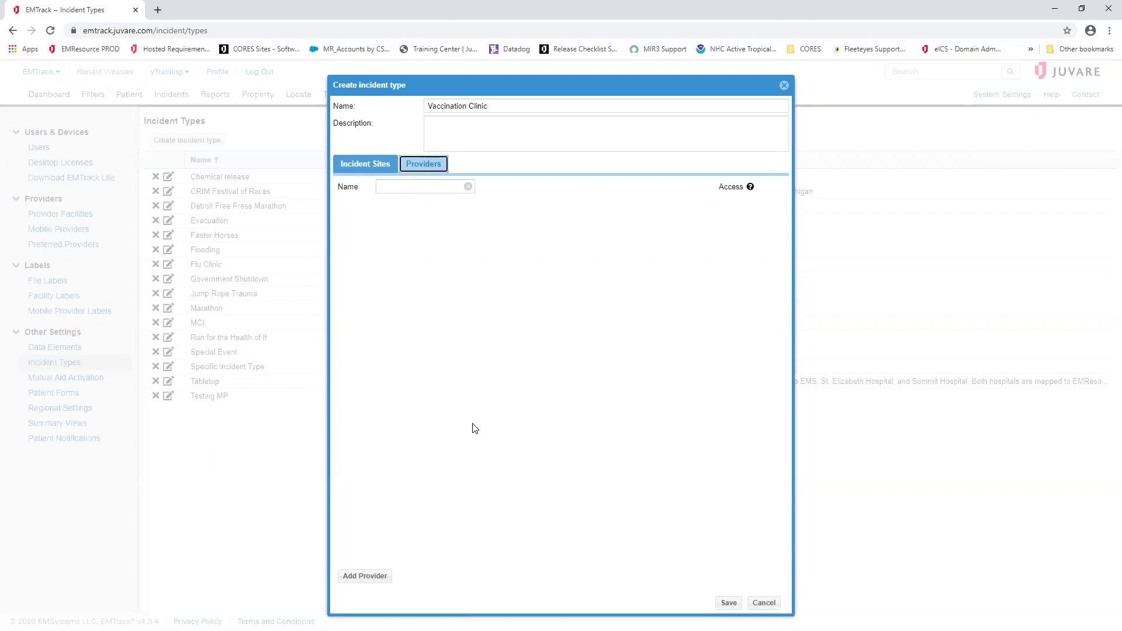
left_click(374, 165)
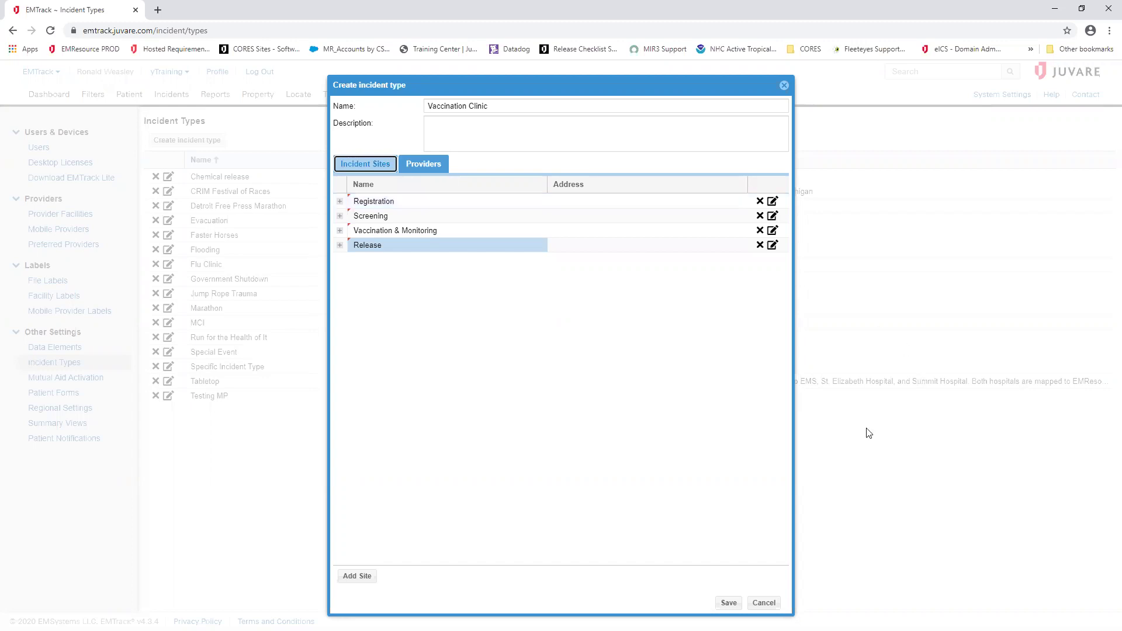
left_click(727, 602)
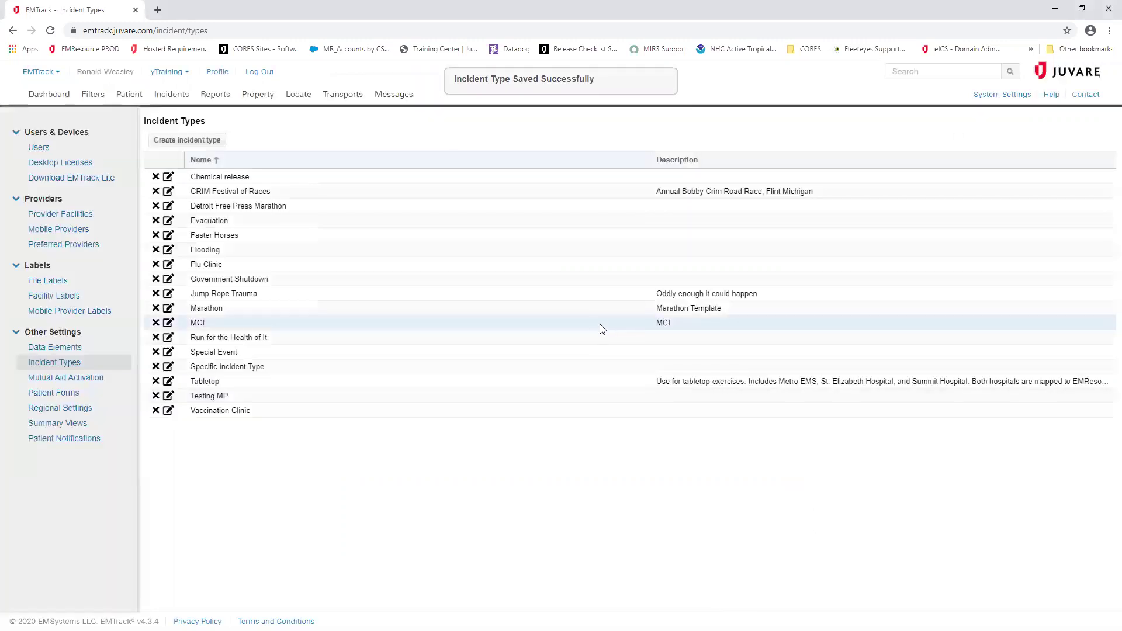
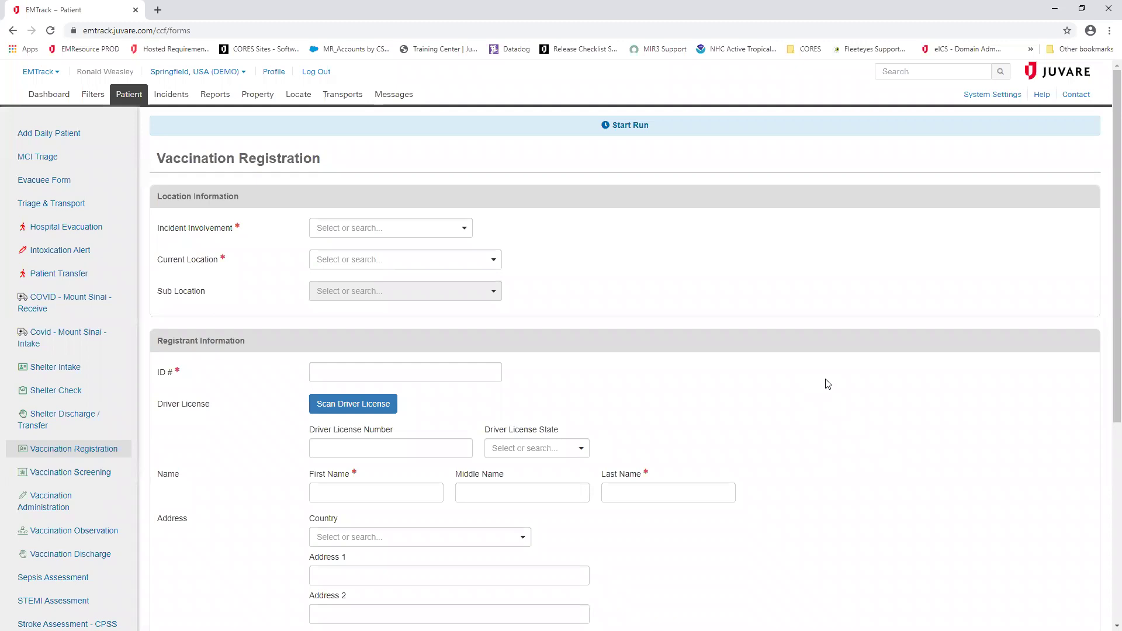
Examine the location and registrant information fields of the Vaccination Registration form.
scroll(869, 411, "down", 2)
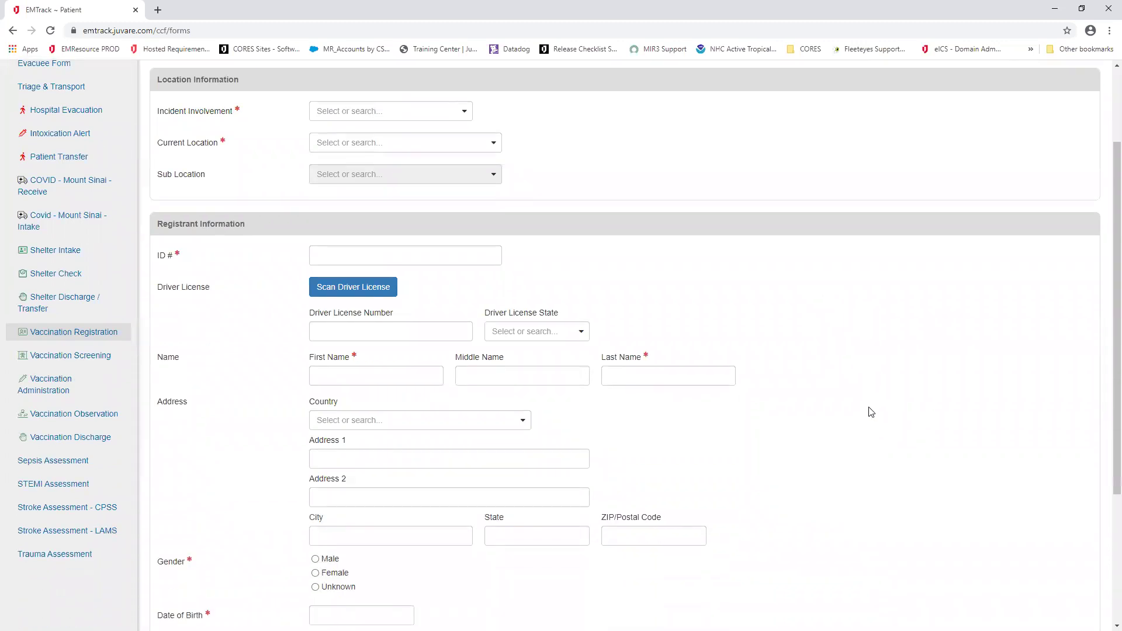
scroll(870, 412, "down", 1)
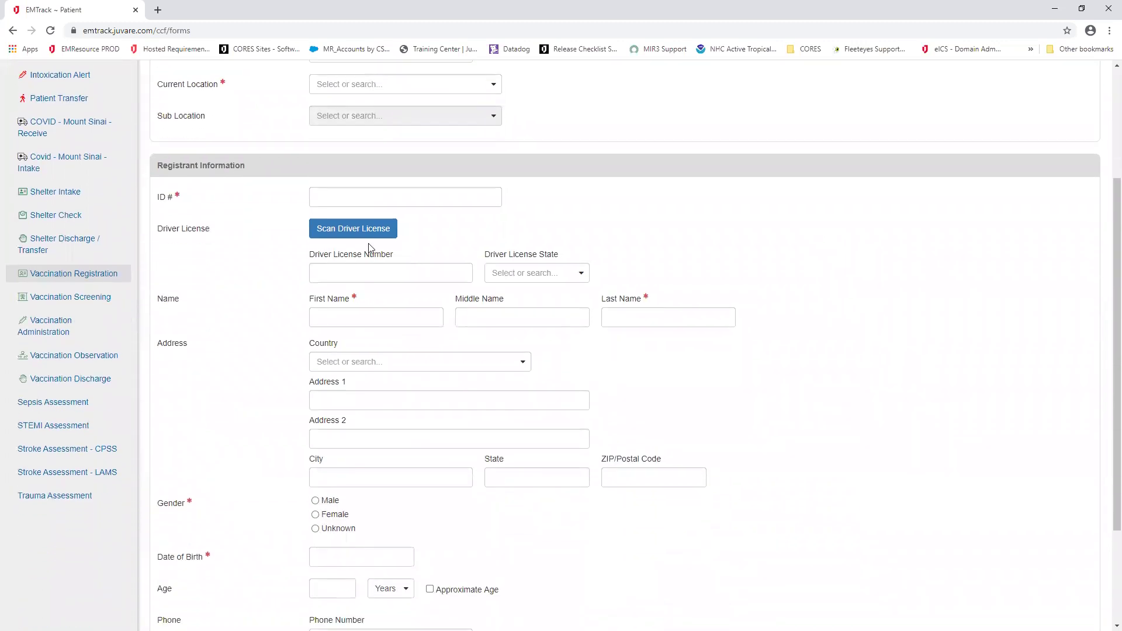
scroll(1051, 486, "down", 3)
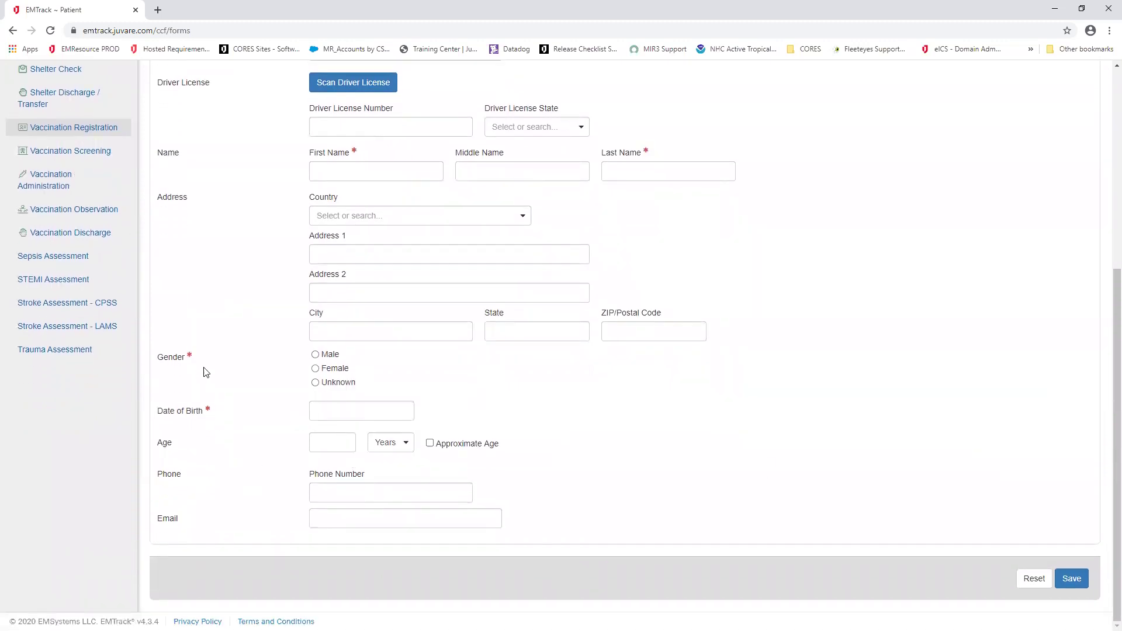
scroll(274, 259, "up", 3)
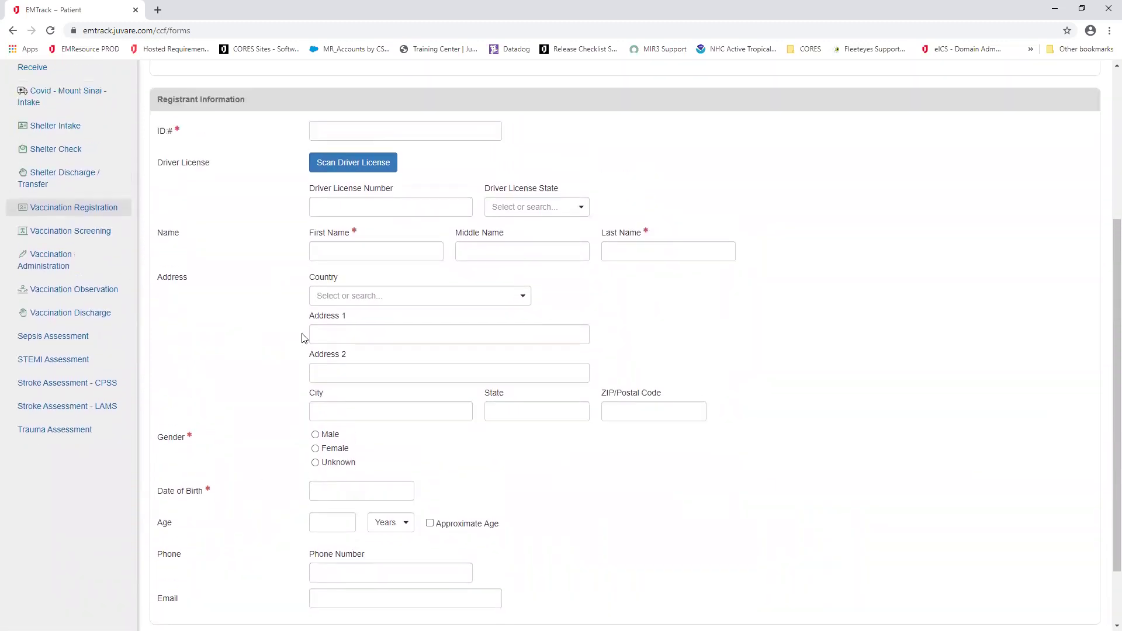
Open the Vaccination Screening form and examine its screening questions and allergy fields.
left_click(39, 327)
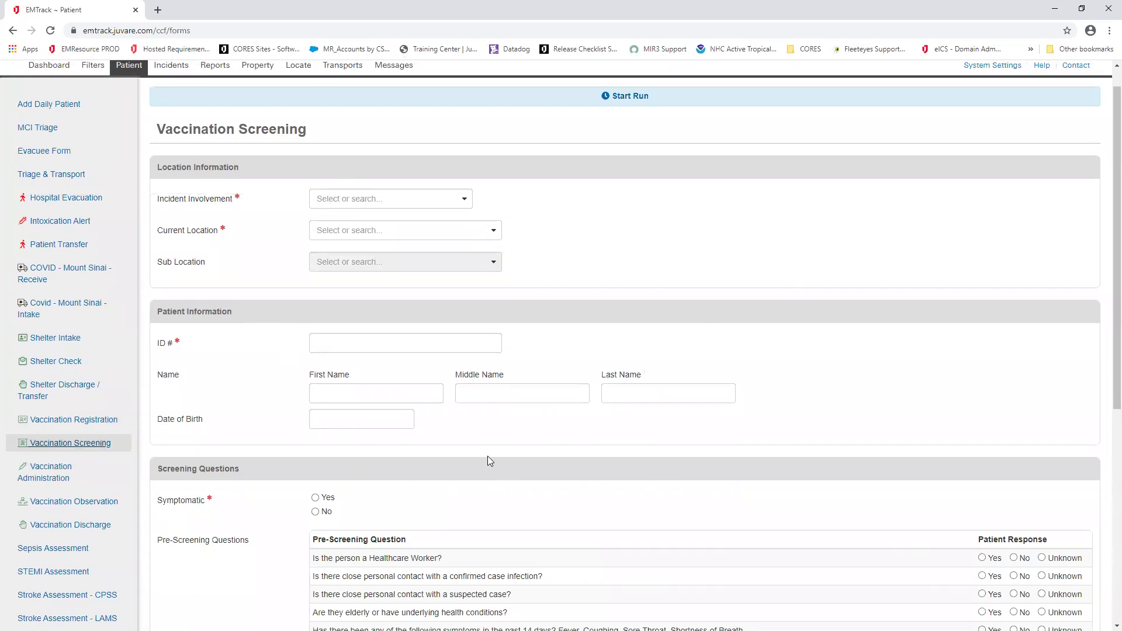
scroll(591, 426, "down", 5)
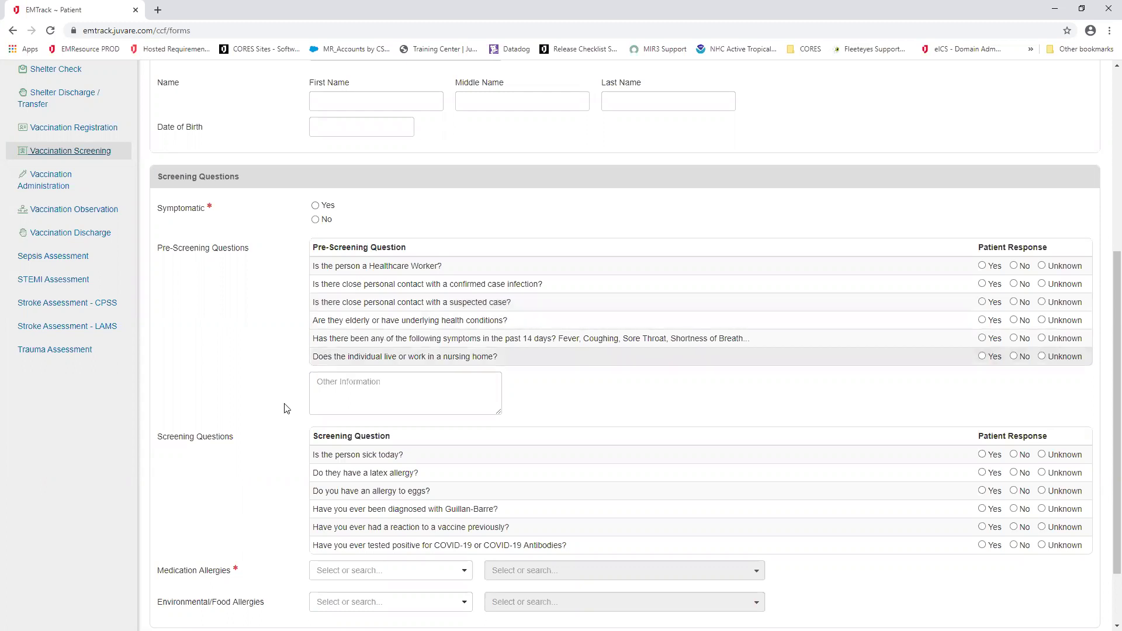
scroll(265, 420, "down", 2)
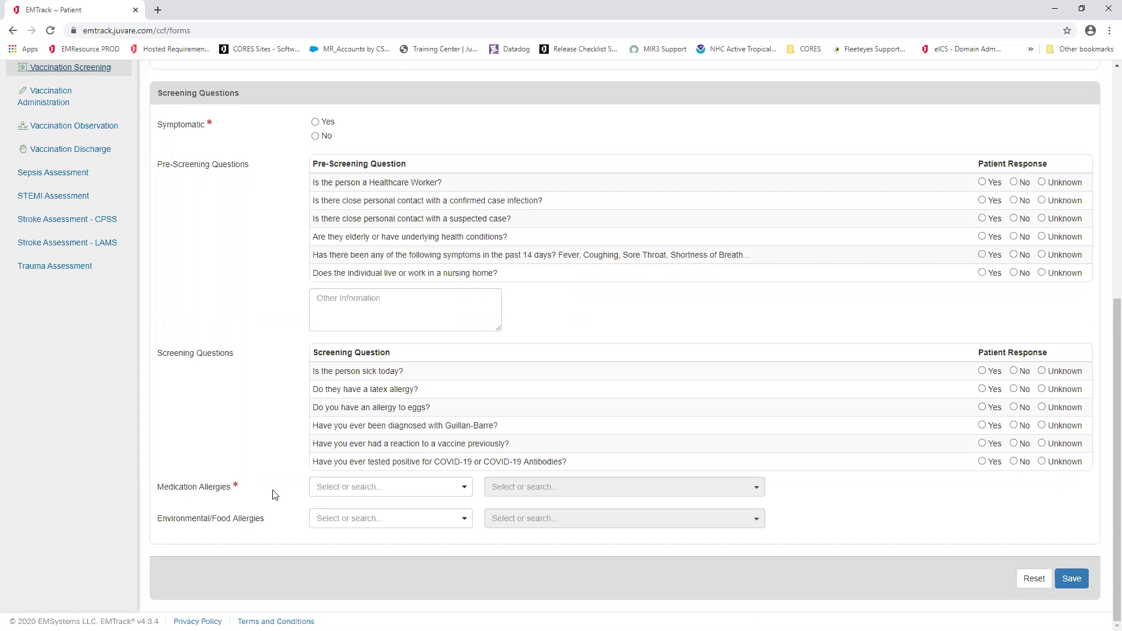
Open the Vaccination Administration form and examine its patient, vital signs and medication fields.
left_click(57, 96)
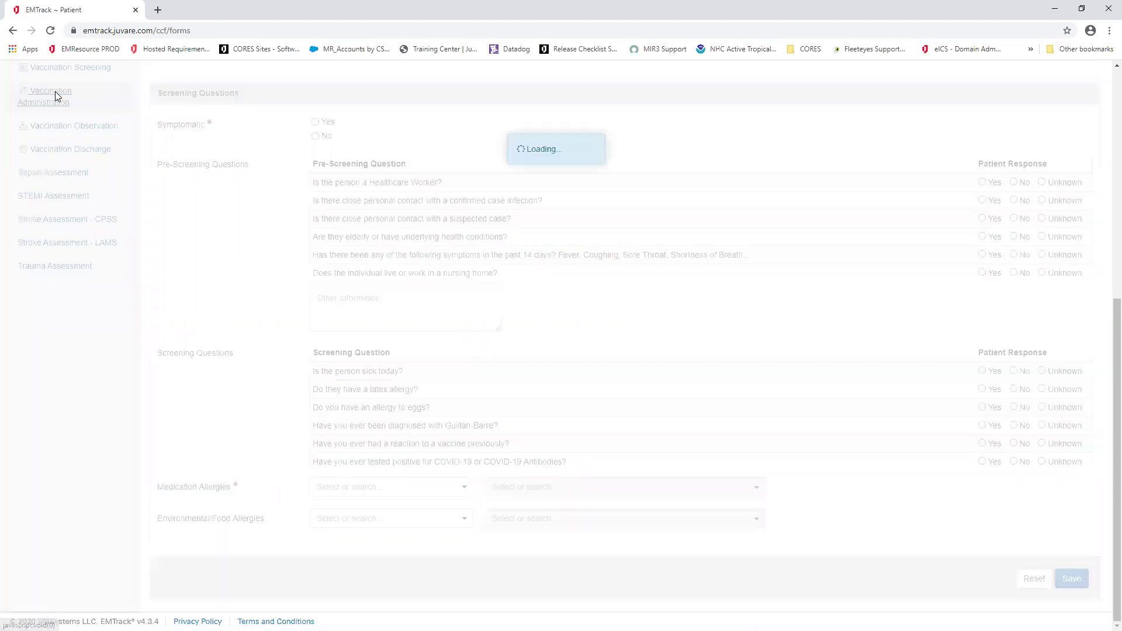
scroll(702, 412, "up", 3)
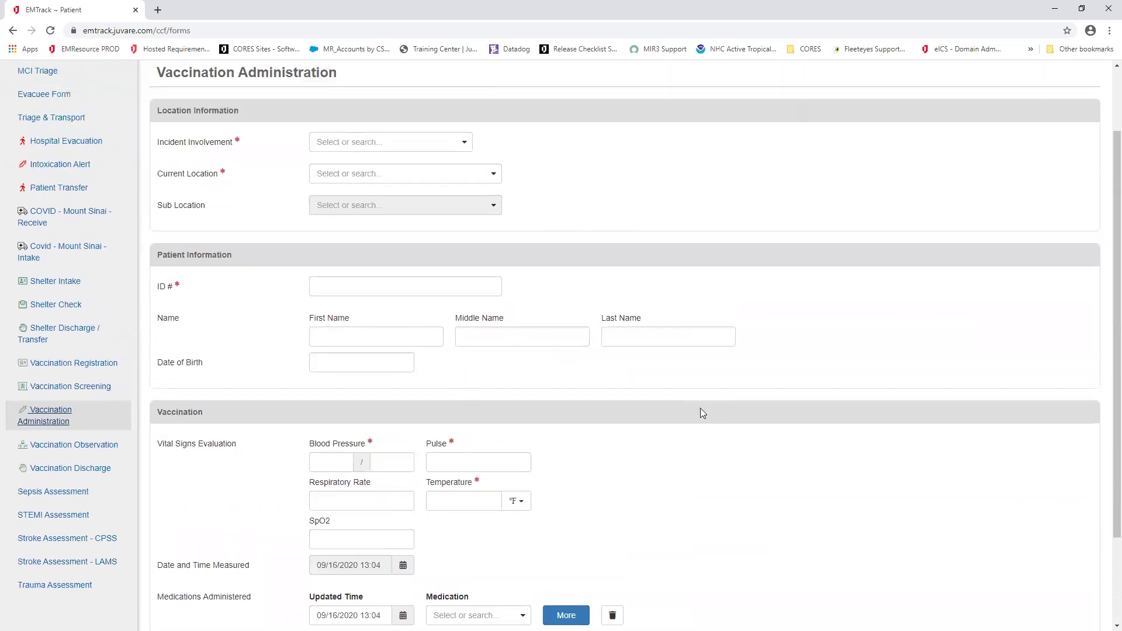
scroll(701, 409, "down", 3)
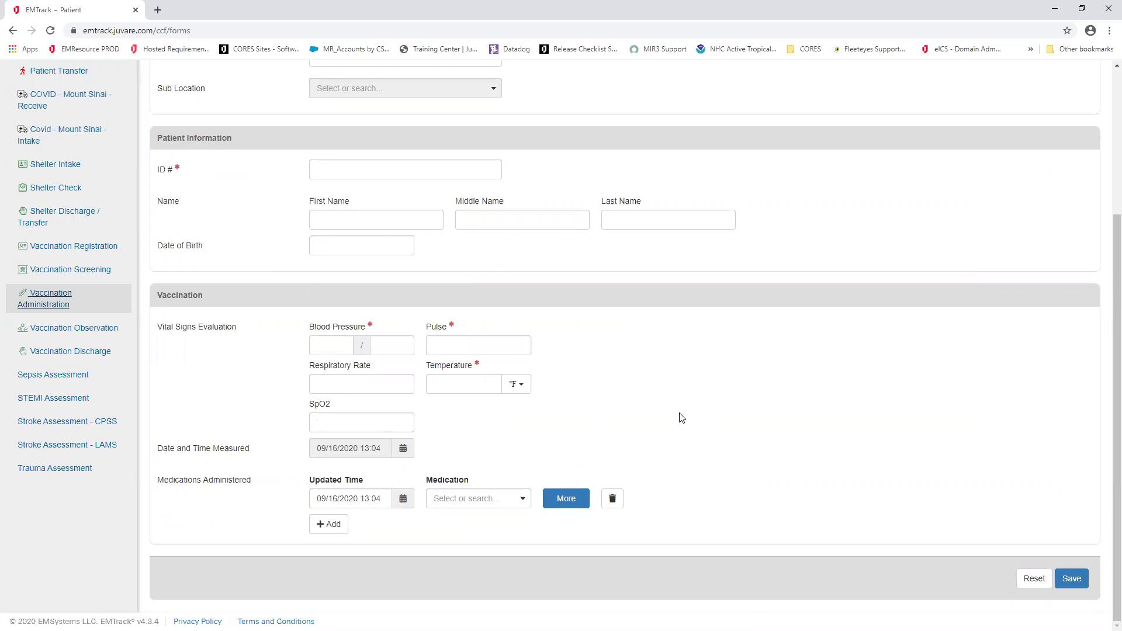
Select FluBGone as the administered medication in the Vaccination section.
left_click(524, 497)
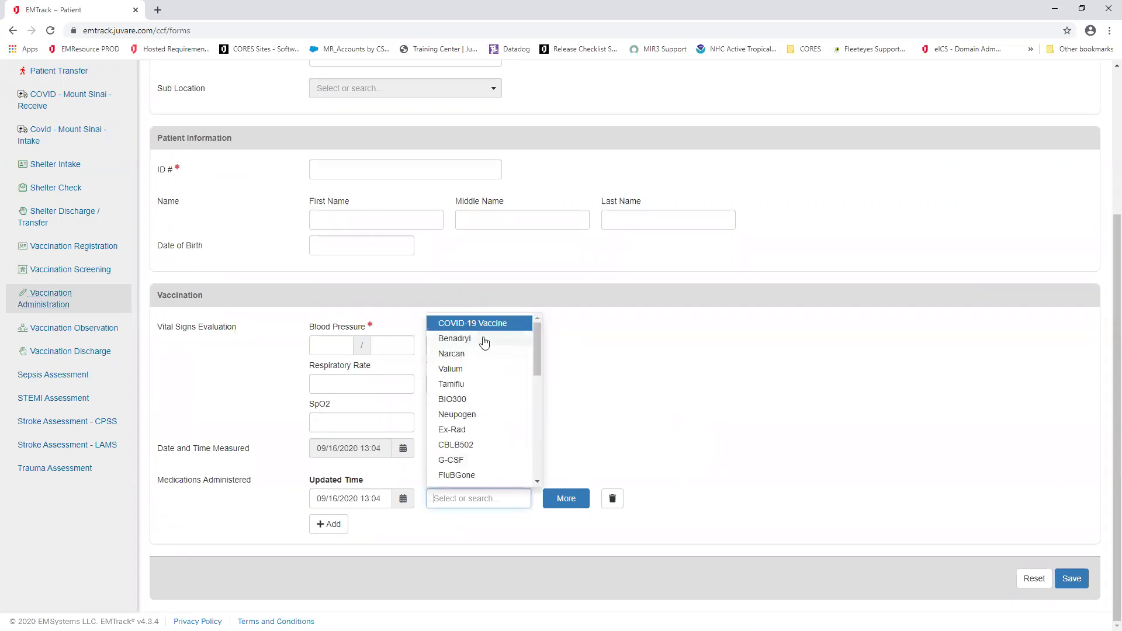
scroll(485, 419, "down", 1)
left_click(493, 417)
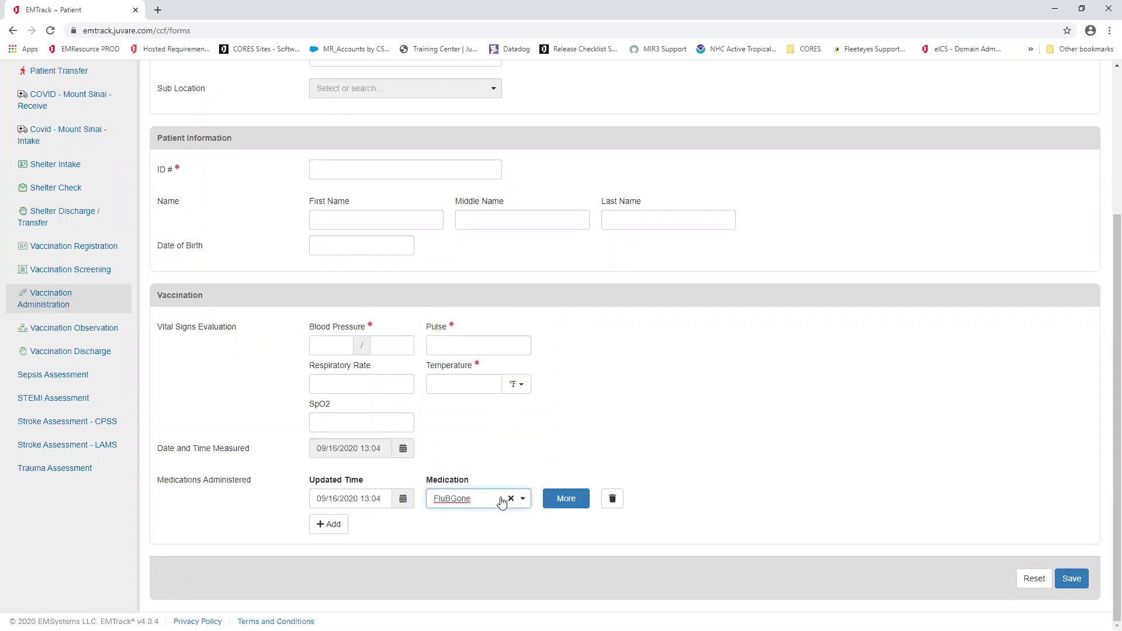
Open the additional details of the FluBGone entry, examine the Reaction and State Administered options, and close the details.
left_click(570, 500)
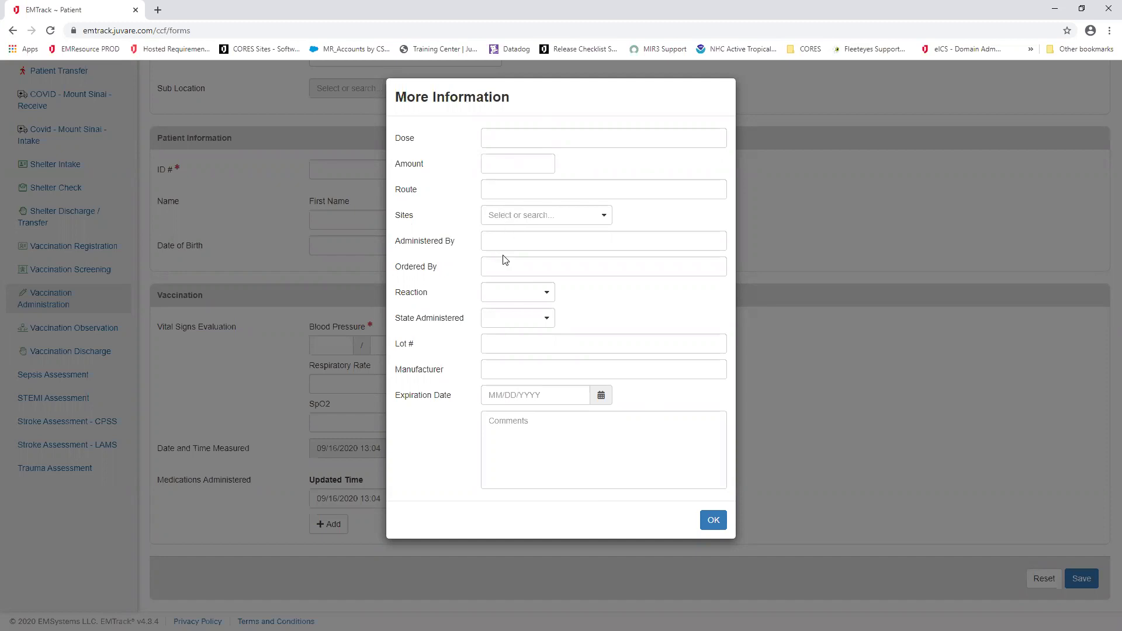
left_click(548, 296)
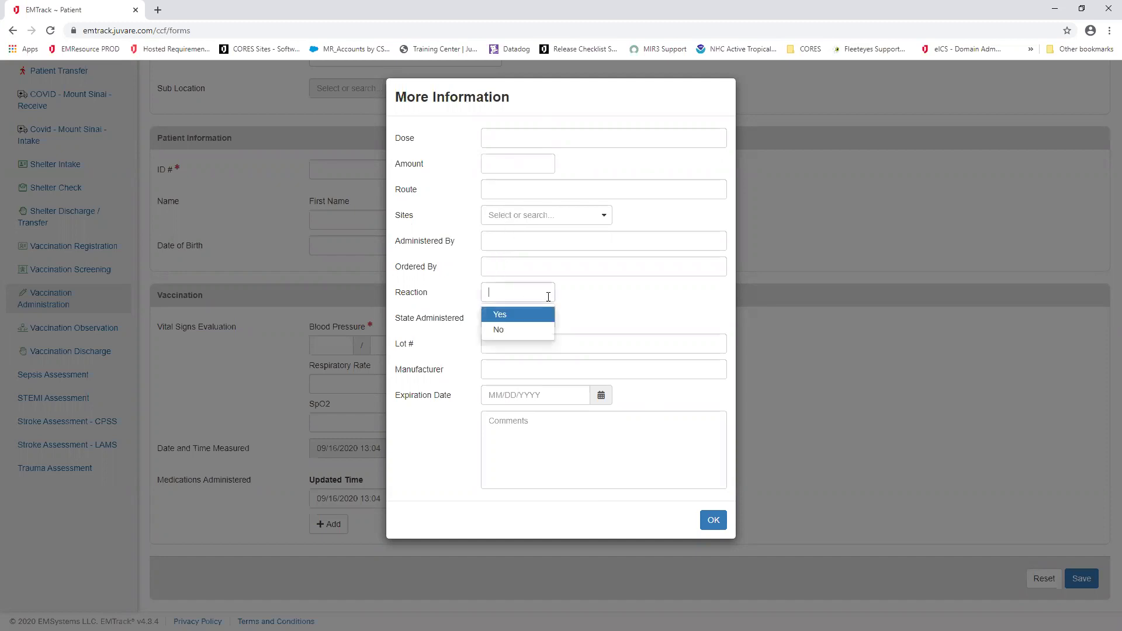
left_click(603, 297)
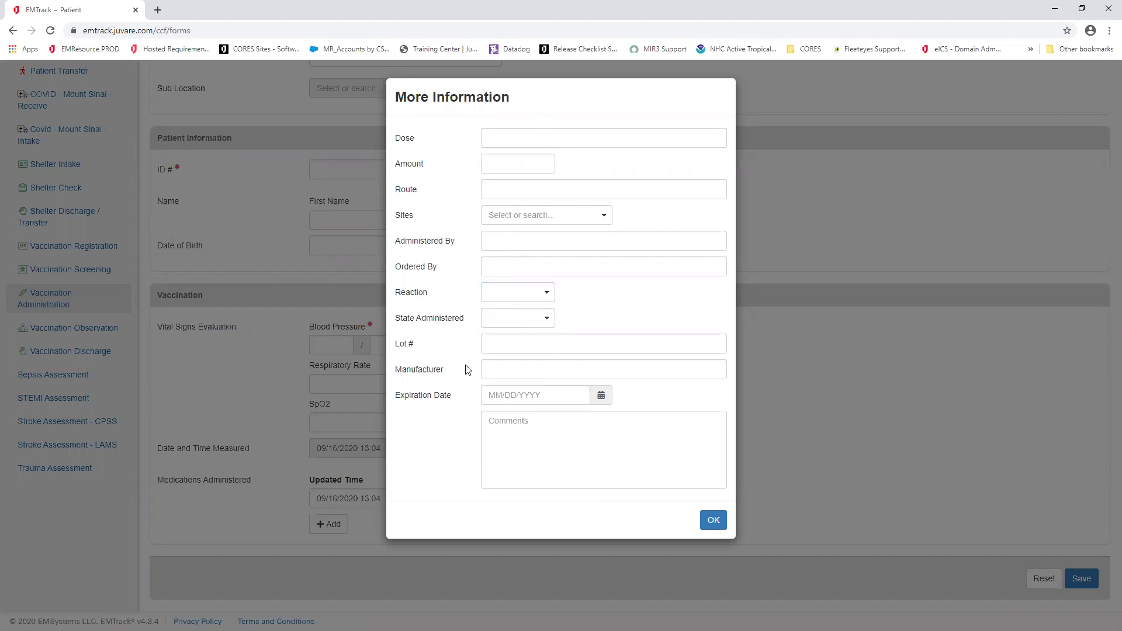
left_click(491, 320)
left_click(643, 305)
left_click(714, 522)
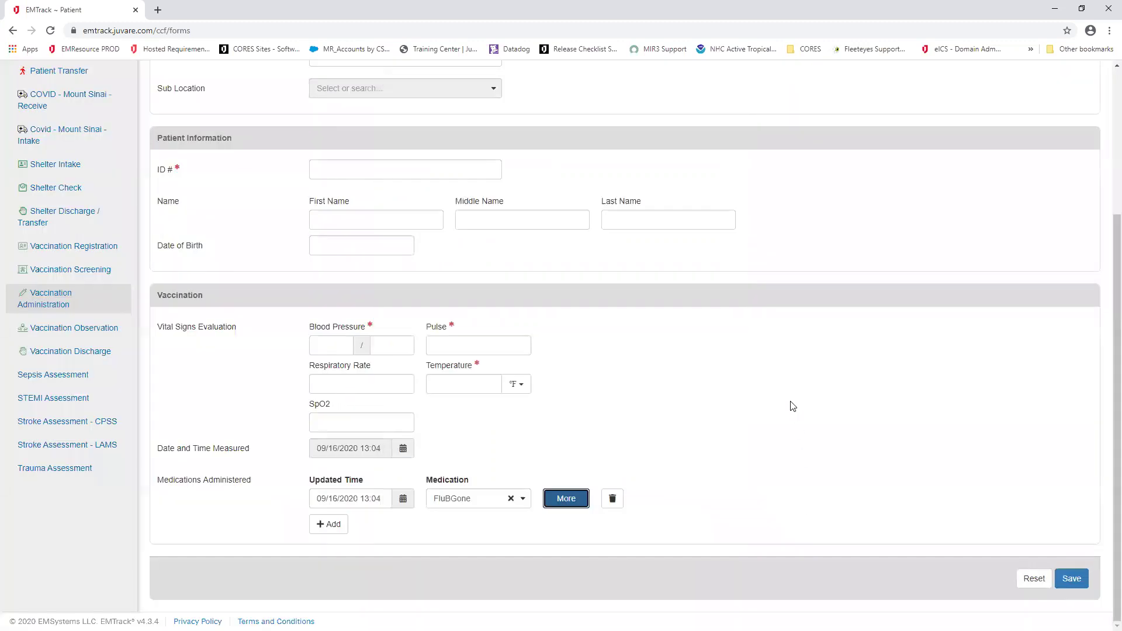
Leave the Vaccination Administration form without saving and examine the symptoms and vital signs fields of the Vaccination Observation form.
left_click(75, 327)
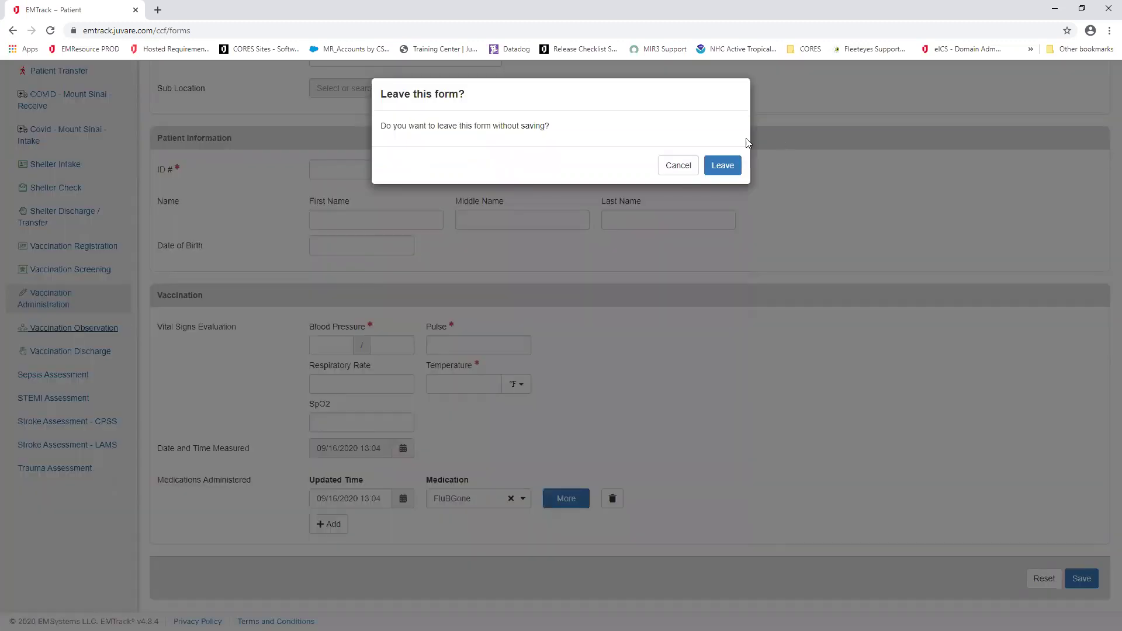
left_click(722, 169)
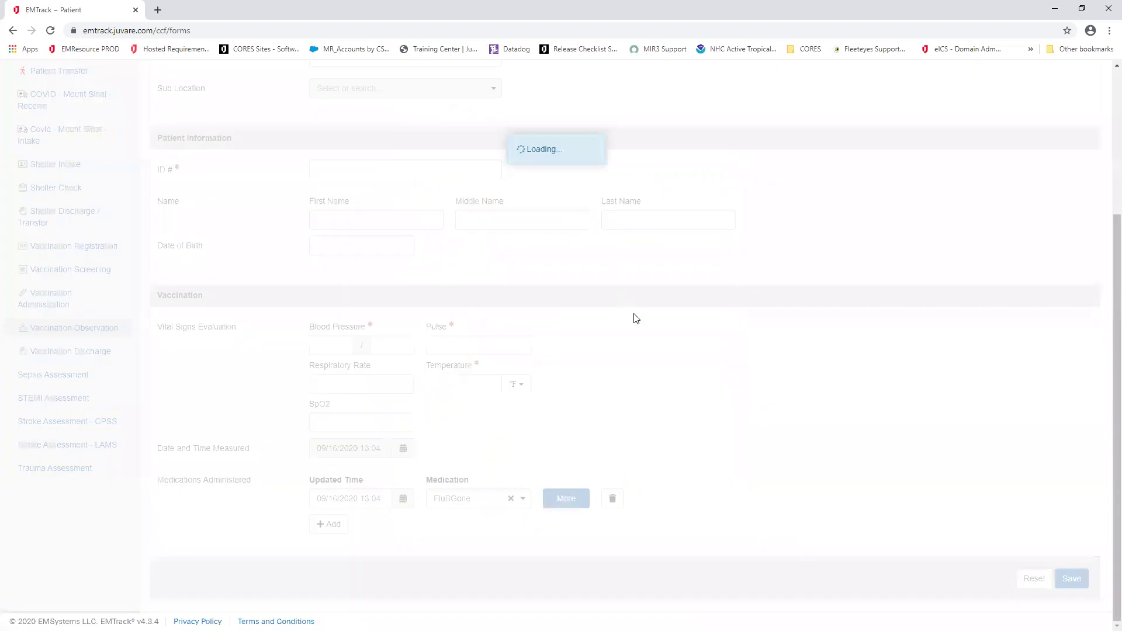
scroll(659, 288, "down", 2)
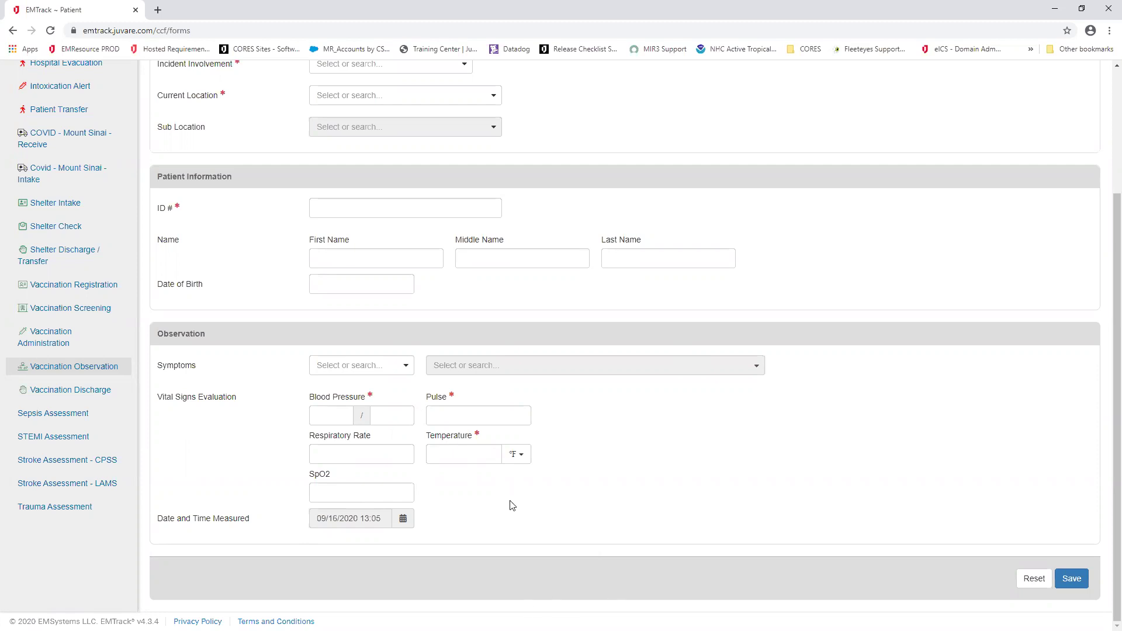
Open the Vaccination Discharge form and review the available disposition options without choosing one.
left_click(47, 393)
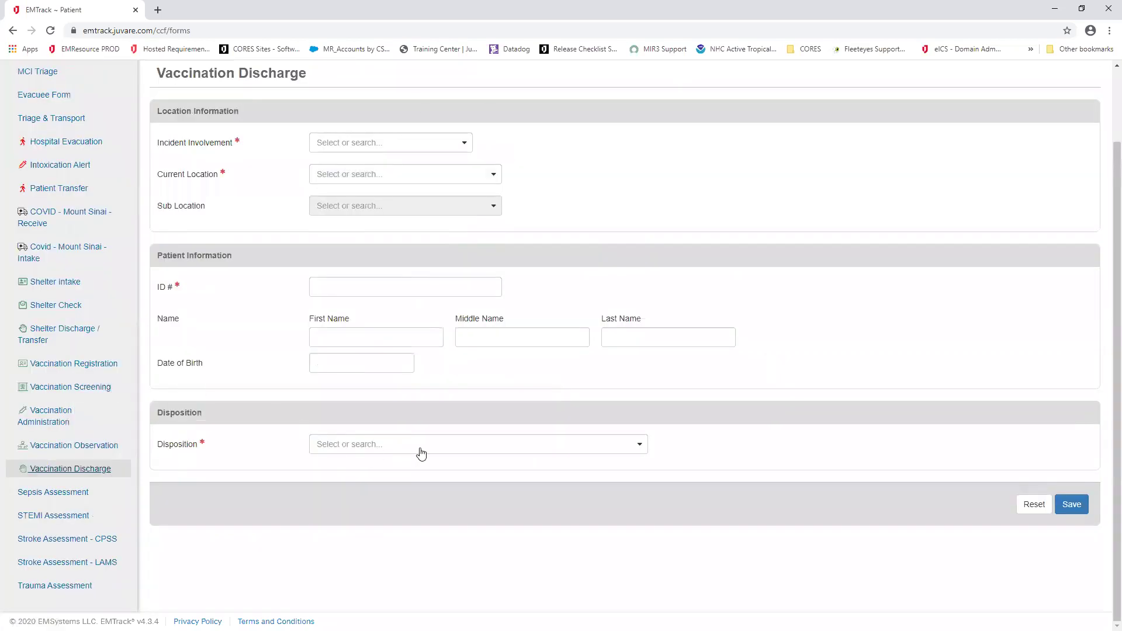
left_click(641, 446)
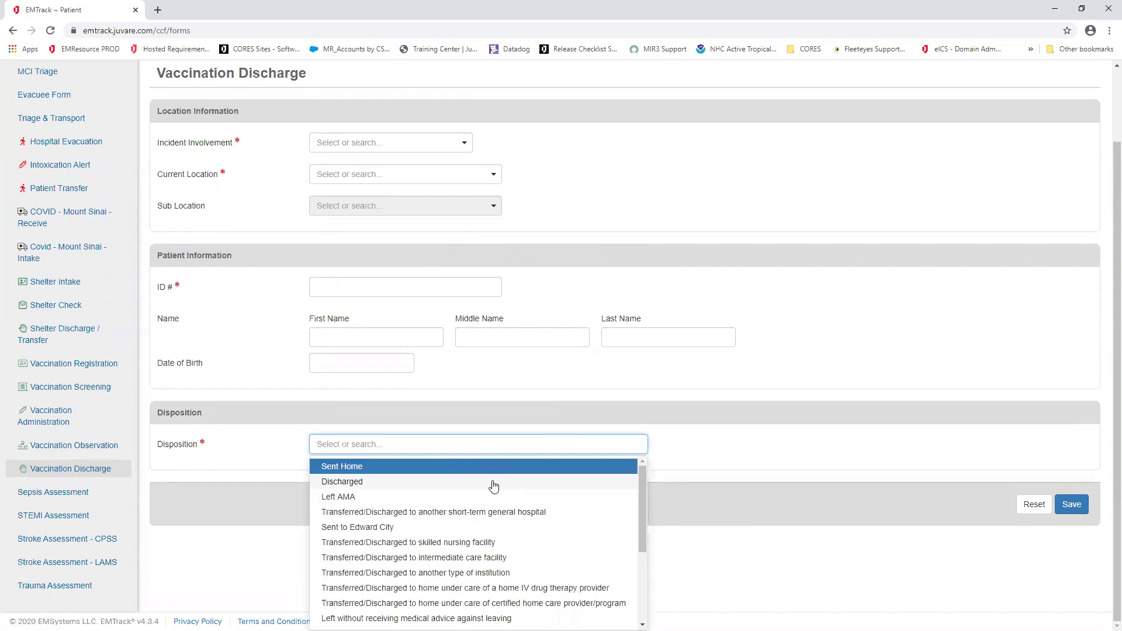
scroll(543, 566, "down", 3)
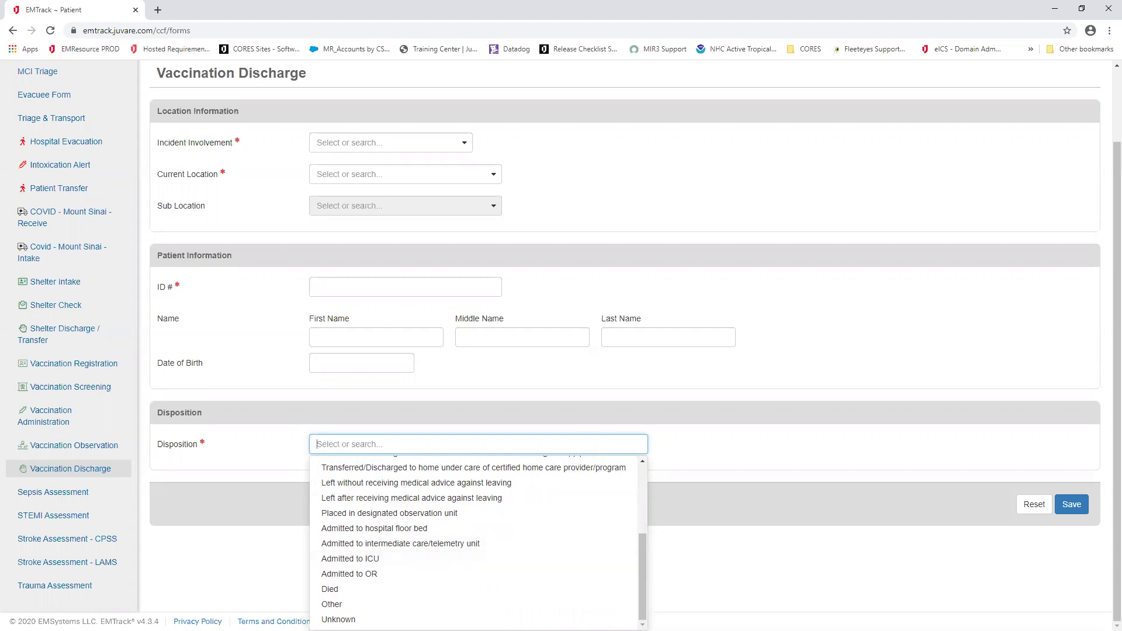
left_click(844, 369)
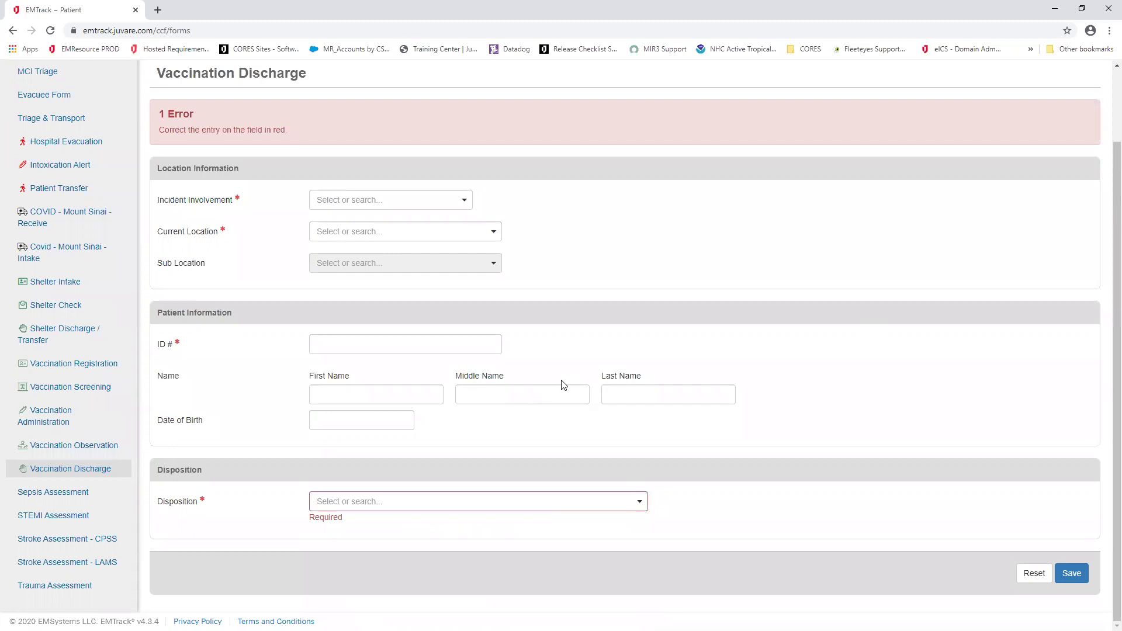
scroll(565, 385, "up", 2)
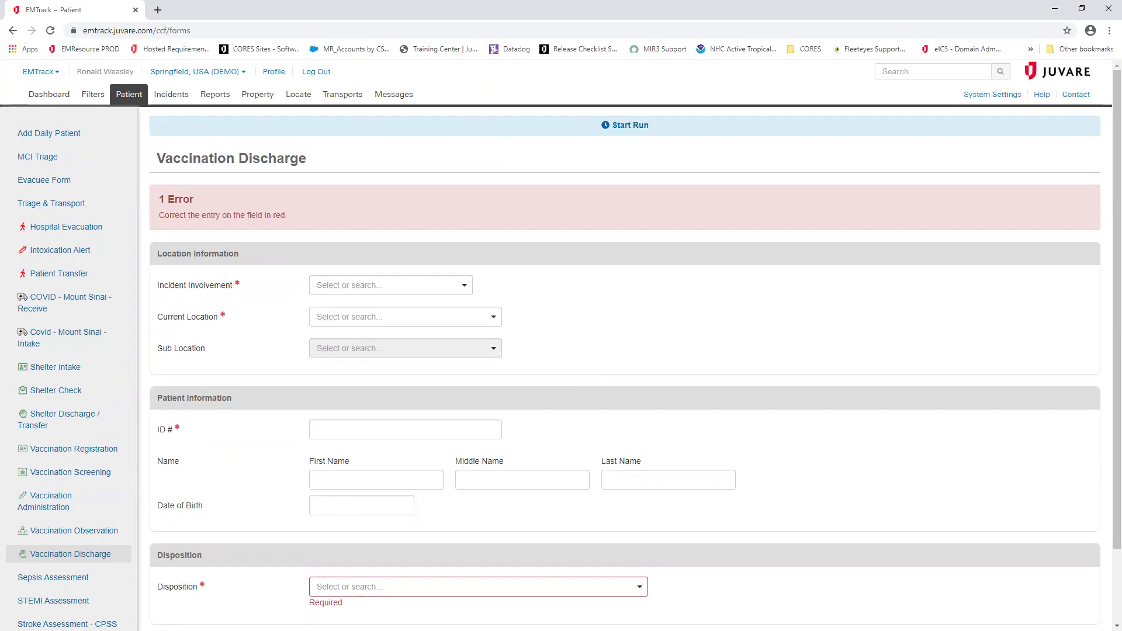
scroll(875, 594, "down", 1)
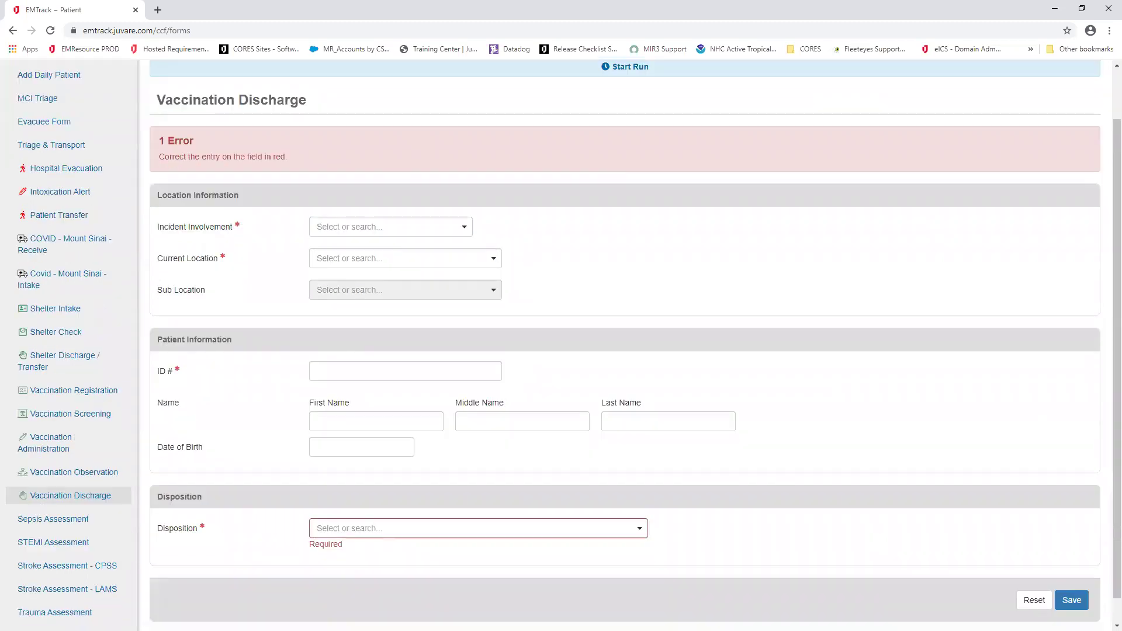
scroll(625, 375, "up", 1)
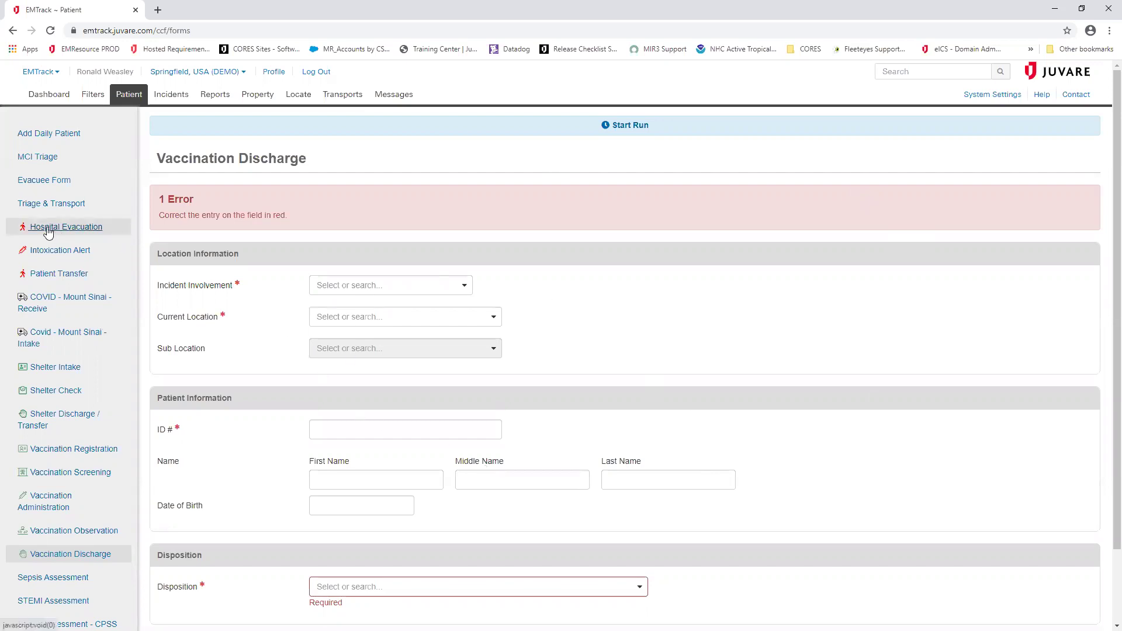
Open the MCI Triage form and examine its triage tag, evaluation and transport fields.
left_click(25, 158)
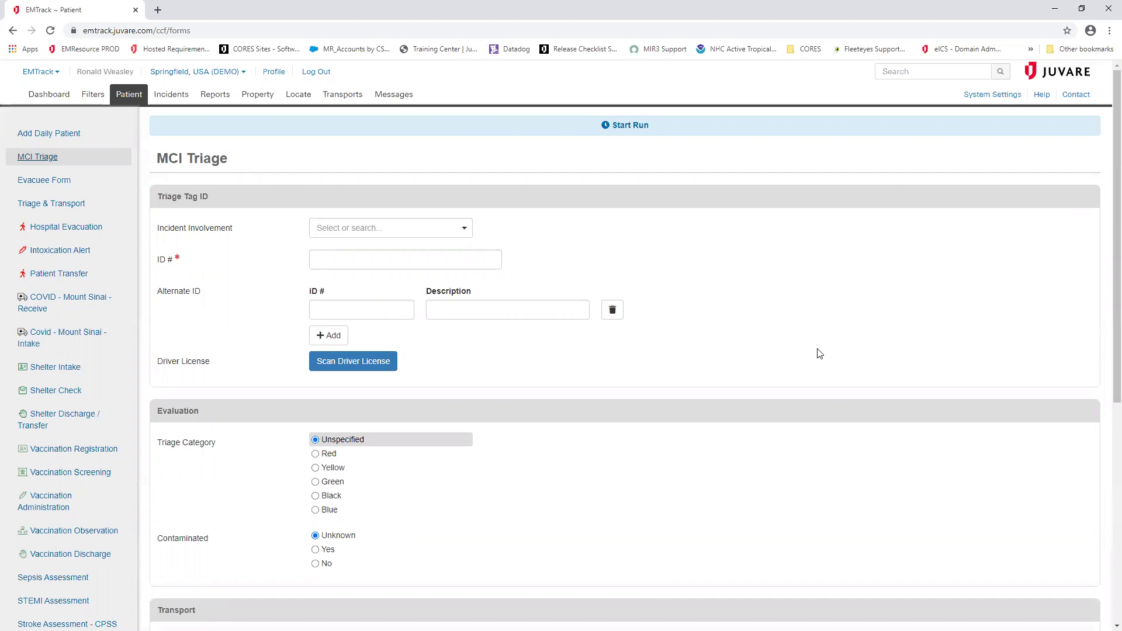
scroll(819, 354, "down", 3)
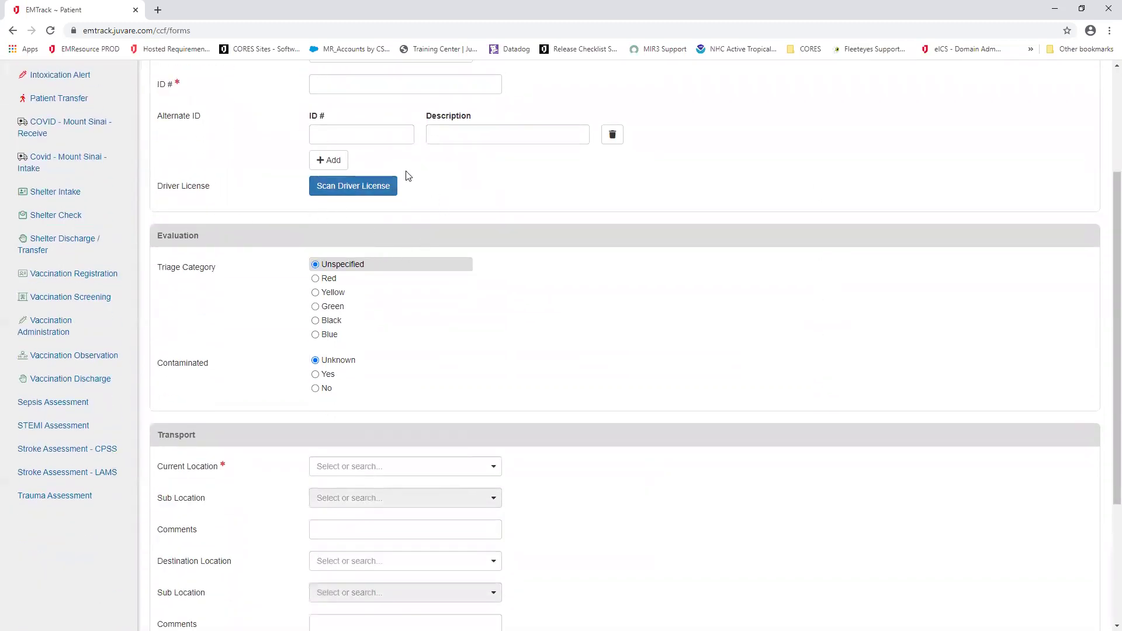
scroll(767, 249, "down", 1)
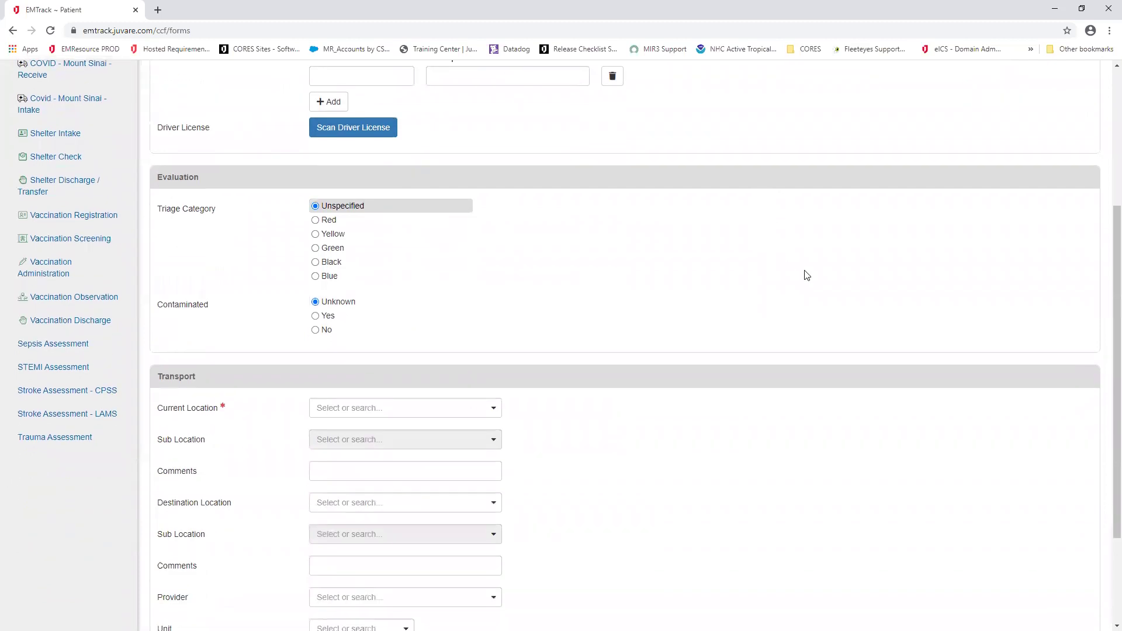
scroll(806, 274, "down", 2)
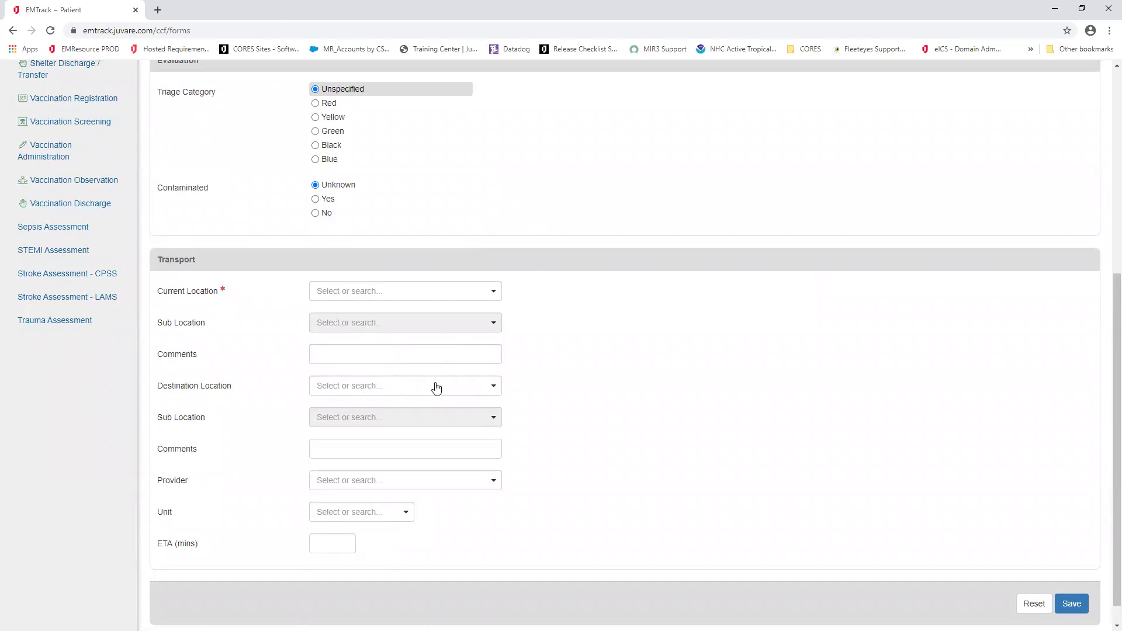
scroll(709, 406, "down", 1)
scroll(710, 408, "up", 3)
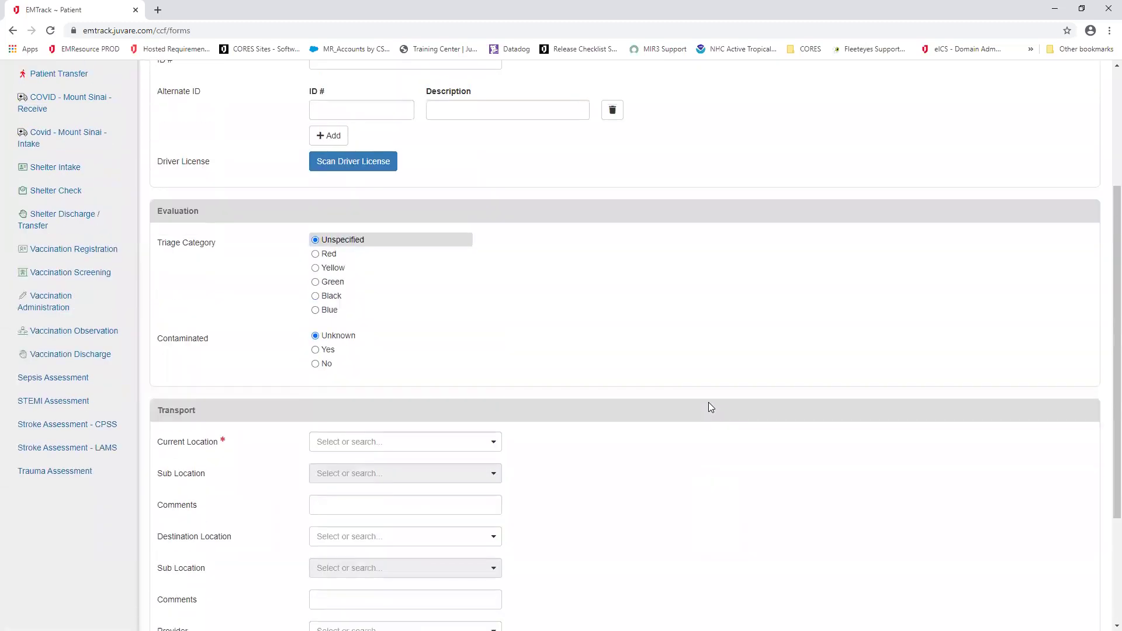
scroll(709, 407, "up", 3)
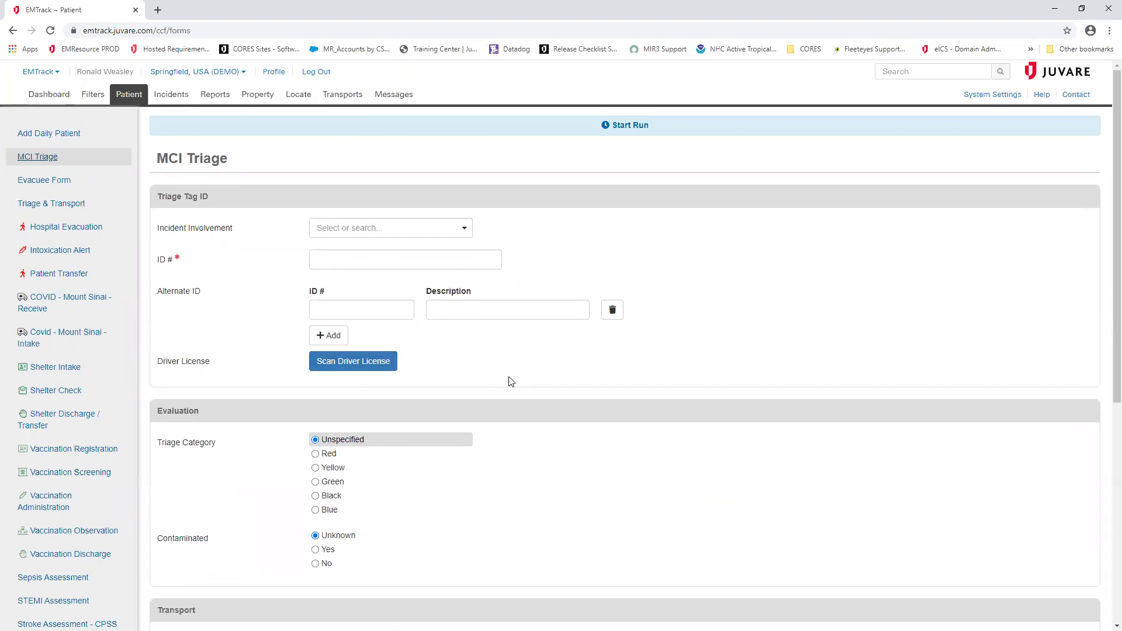
scroll(511, 381, "down", 4)
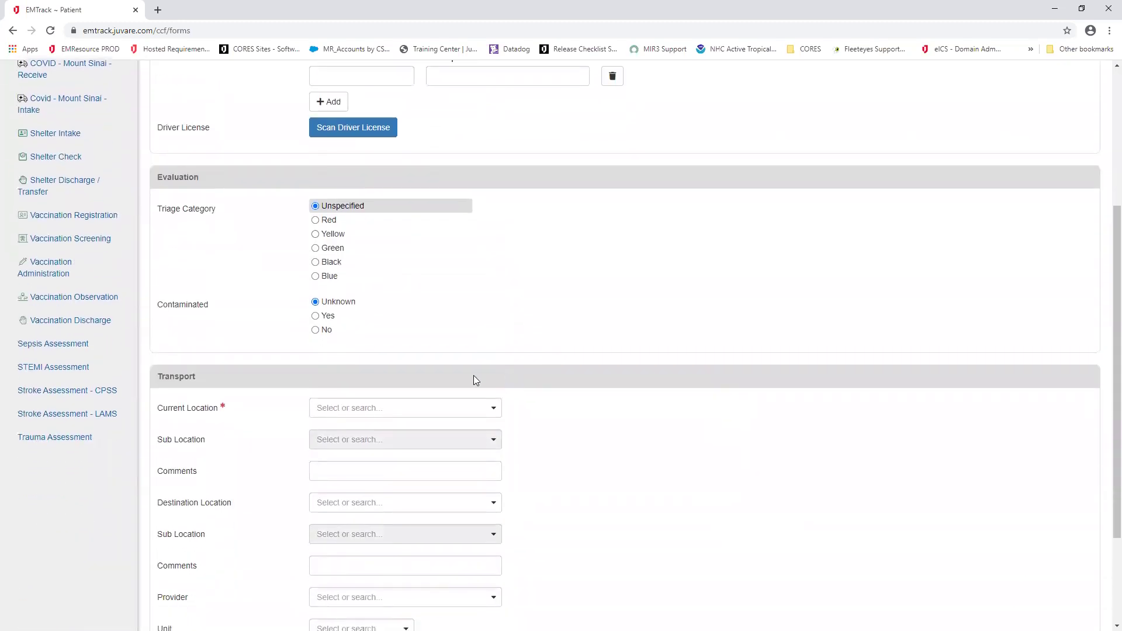
Open the STEMI Assessment form and examine its patient, ECG, vital signs and transport fields.
left_click(58, 368)
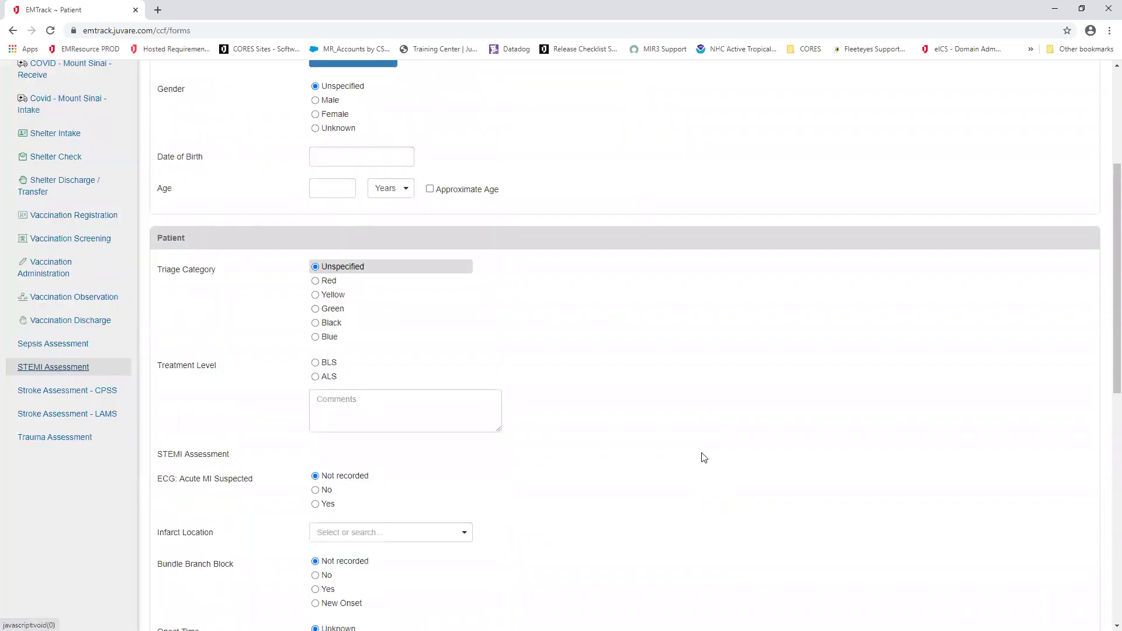
scroll(456, 379, "down", 3)
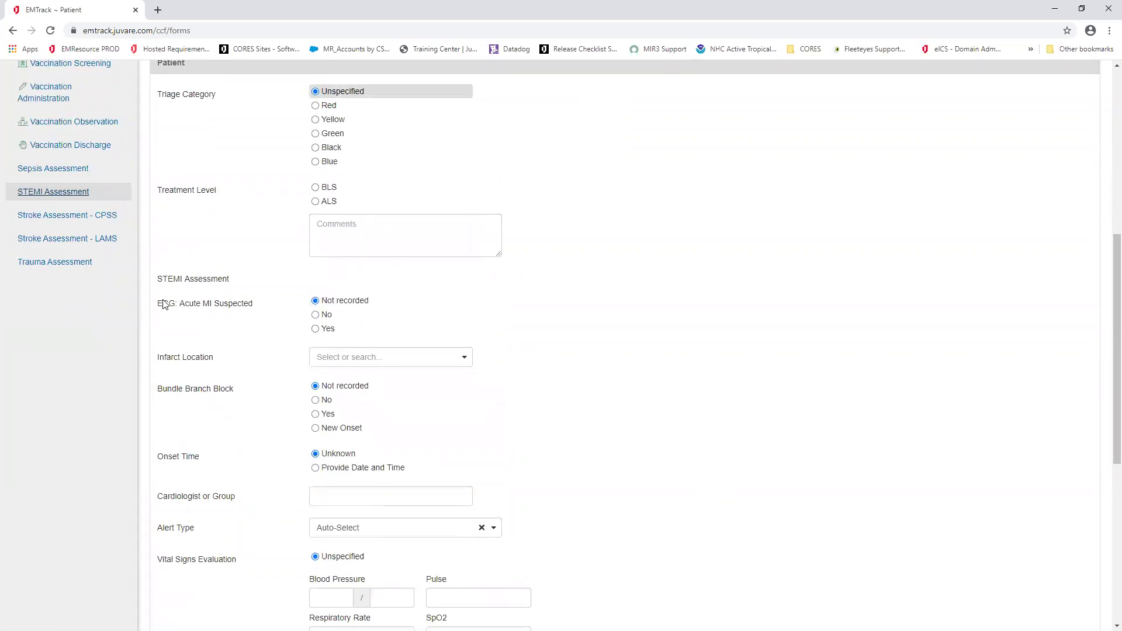
scroll(193, 401, "down", 1)
scroll(190, 400, "down", 2)
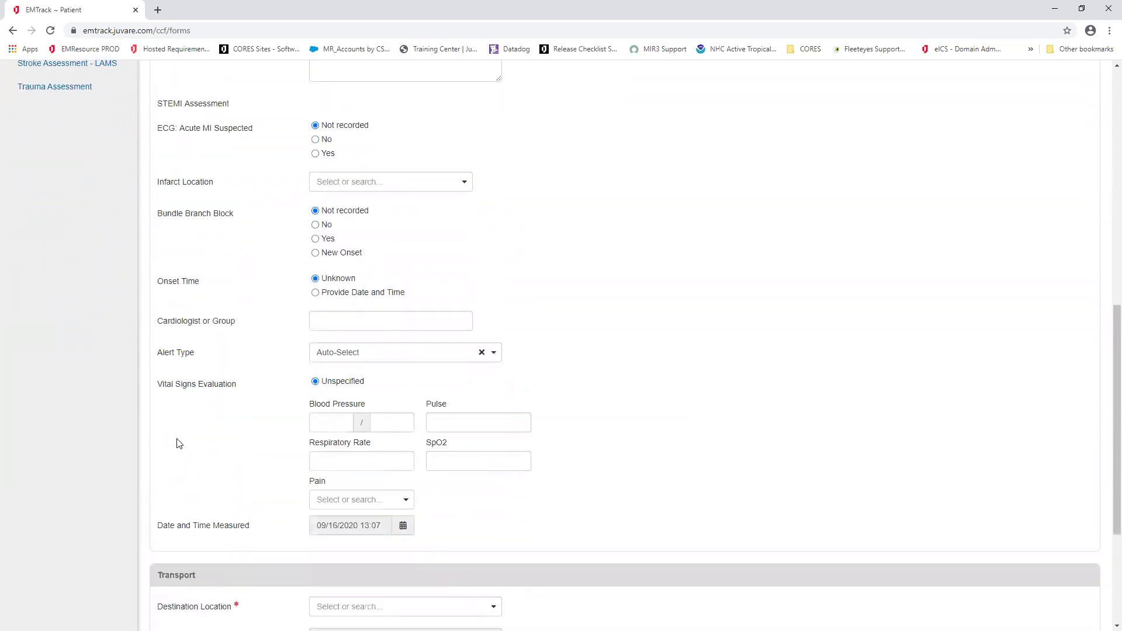
scroll(178, 444, "down", 4)
scroll(198, 444, "up", 9)
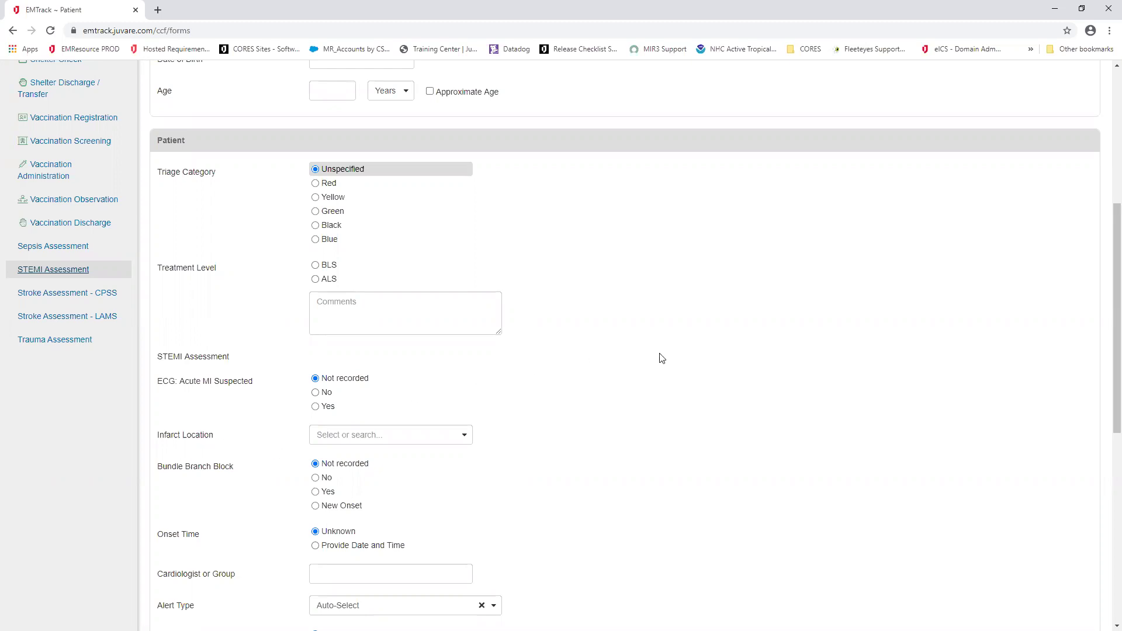
scroll(736, 402, "down", 1)
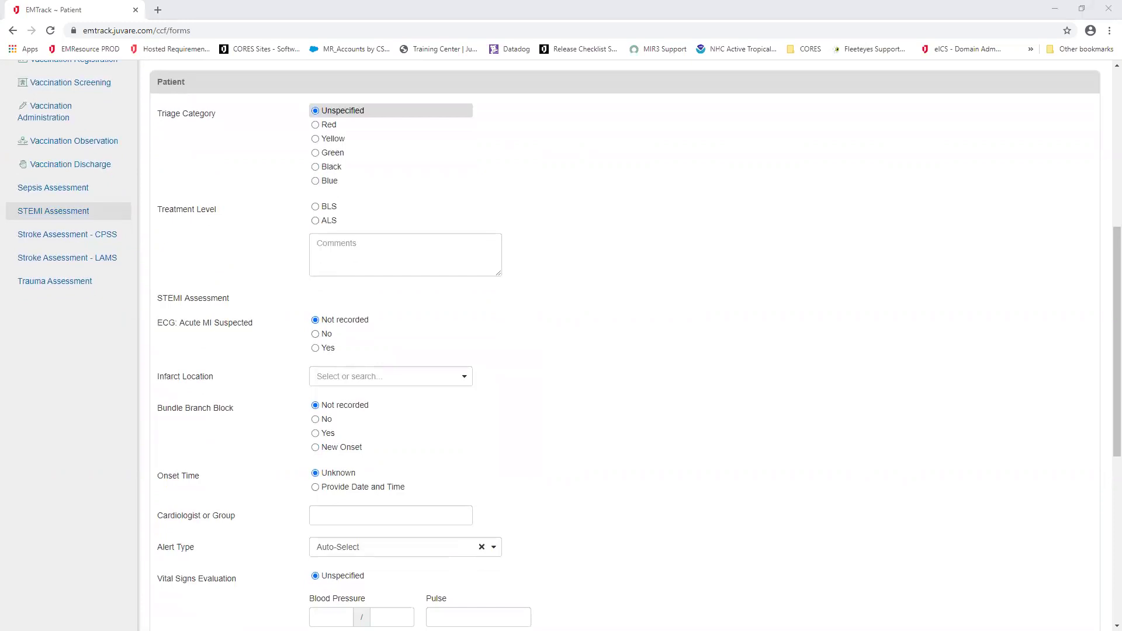
Switch to the EMTrack QRGs page on Juvare's Confluence site and find the Vaccination Tracking guides.
key("alt+Tab")
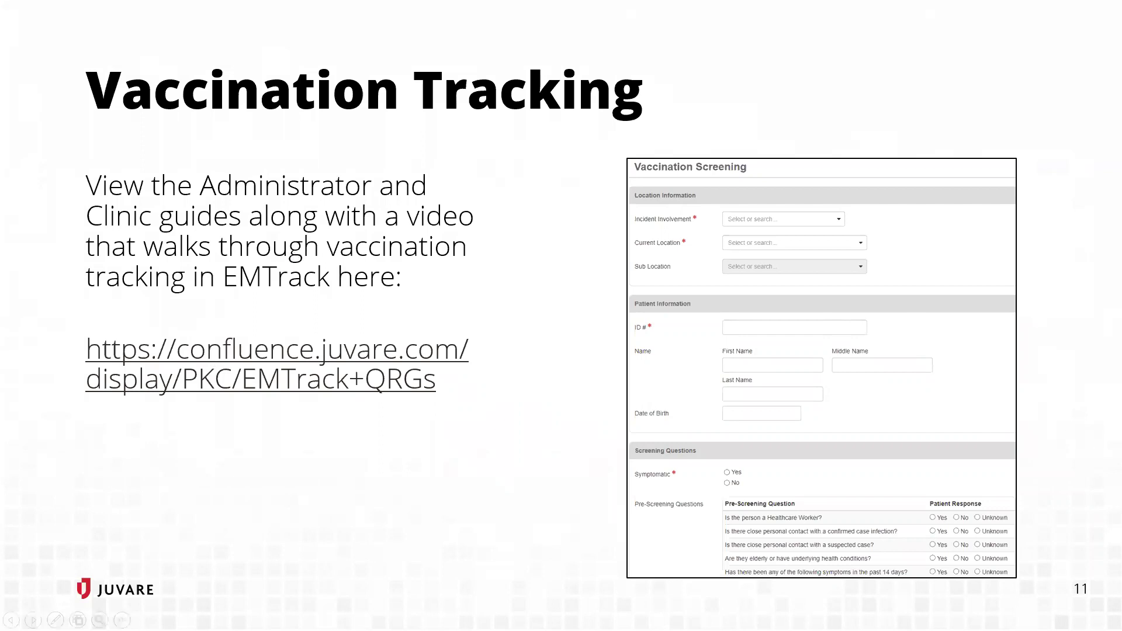
key("alt+Tab")
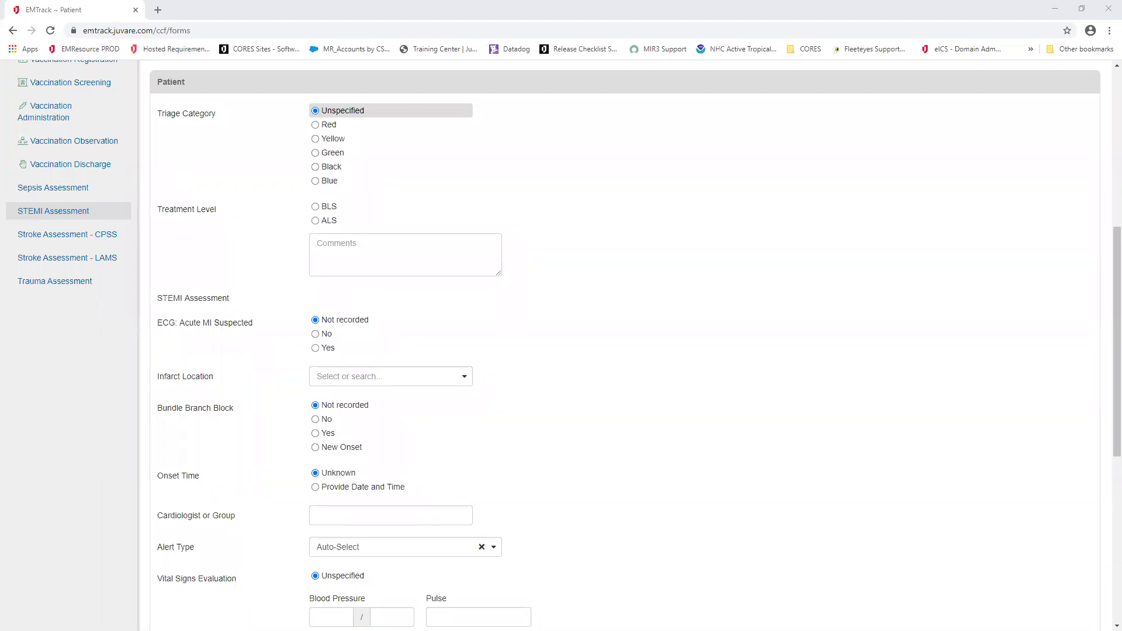
key("alt+Tab")
left_click(875, 41)
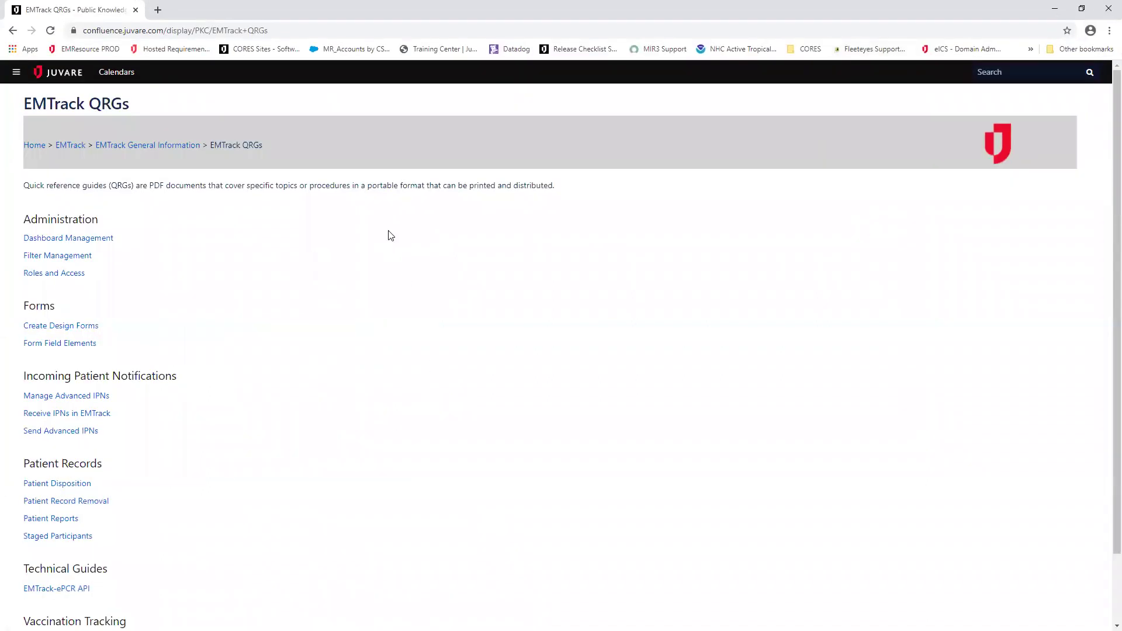
scroll(334, 303, "down", 2)
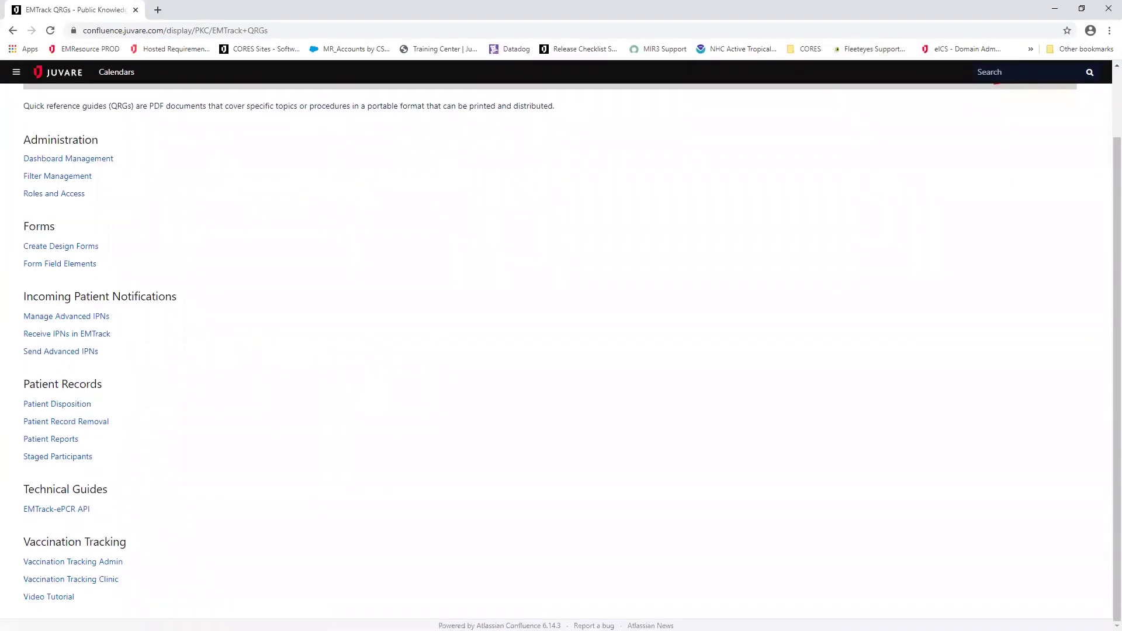